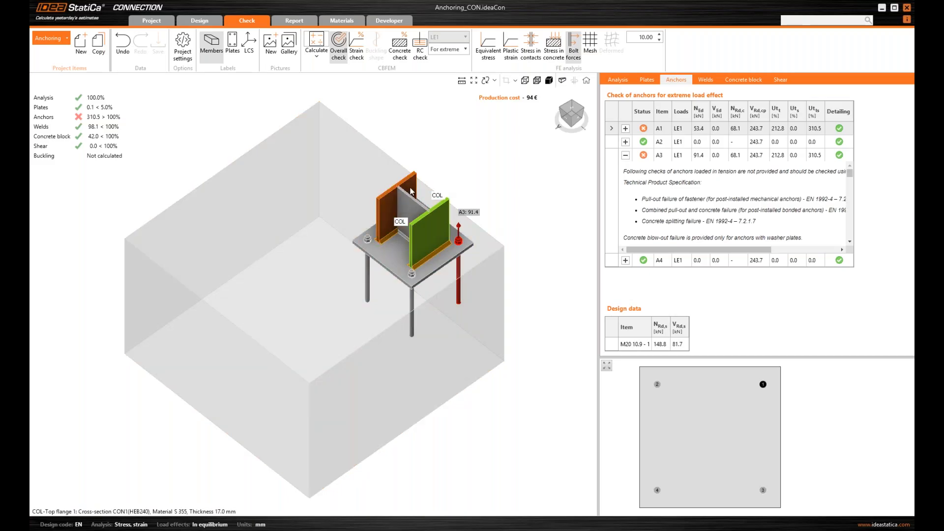
View the base plate and anchors from above, then bring up Print Preview for anchor A3's check details
middle_drag(491, 193, 500, 193)
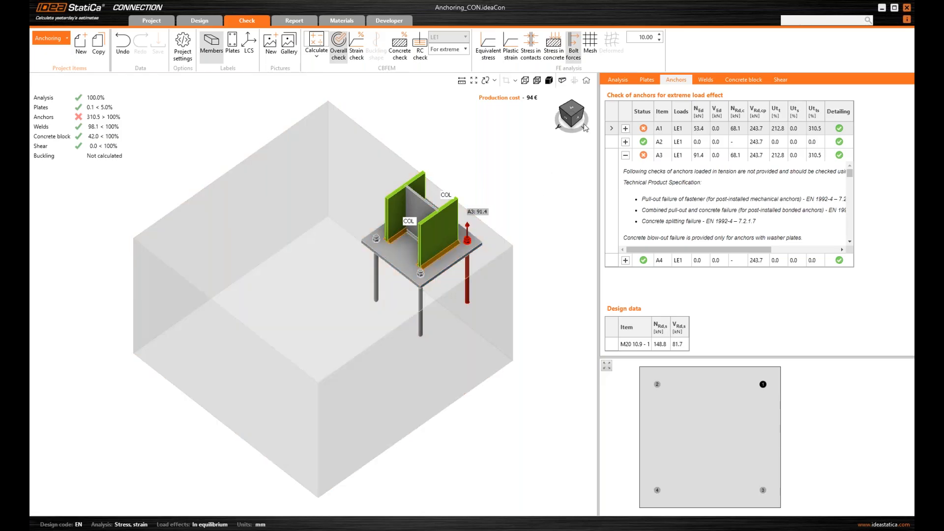
drag(576, 116, 561, 119)
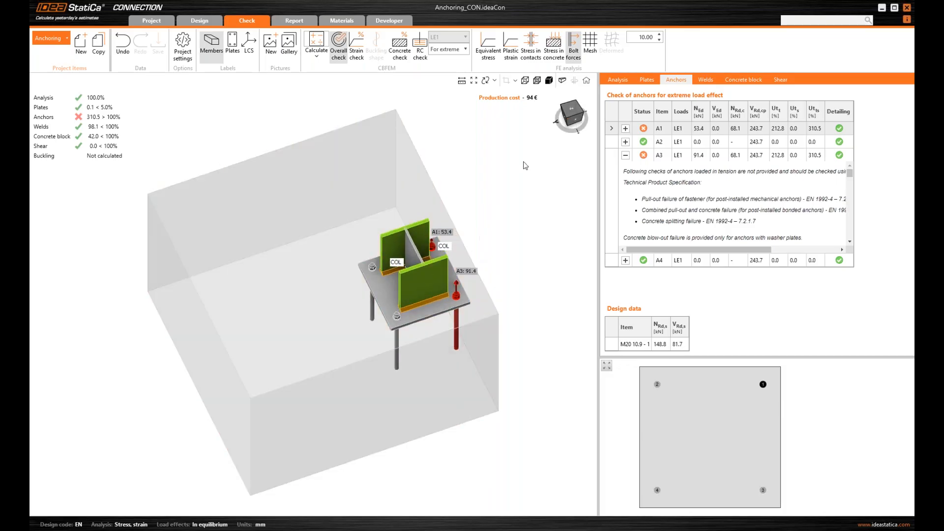
click(567, 127)
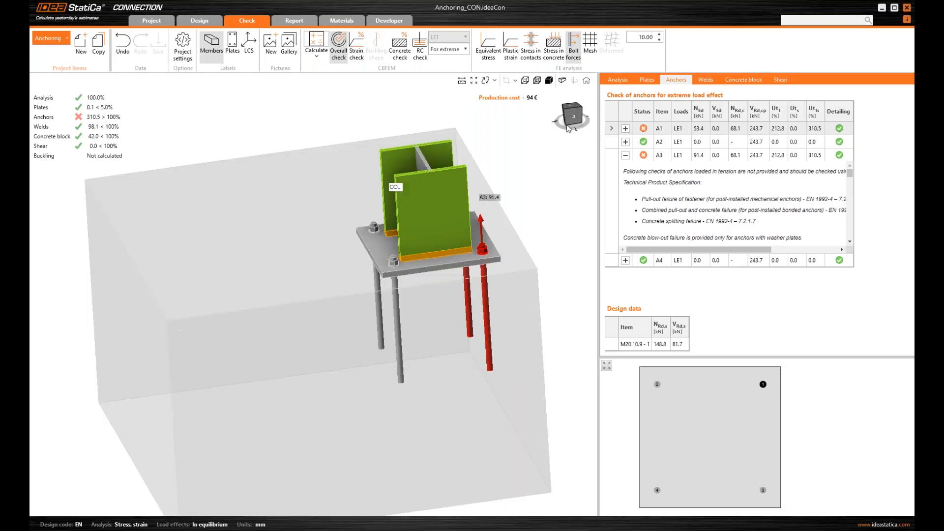
click(571, 124)
middle_drag(566, 172, 518, 187)
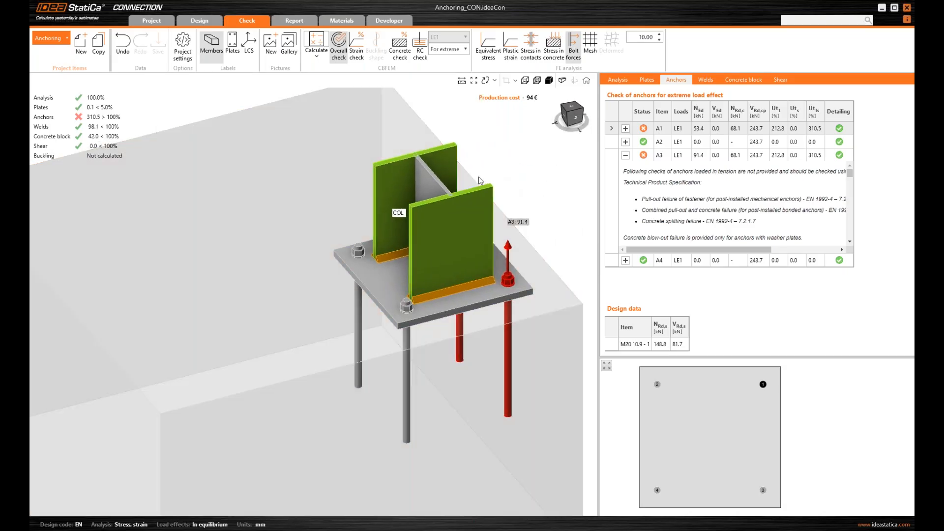
click(577, 120)
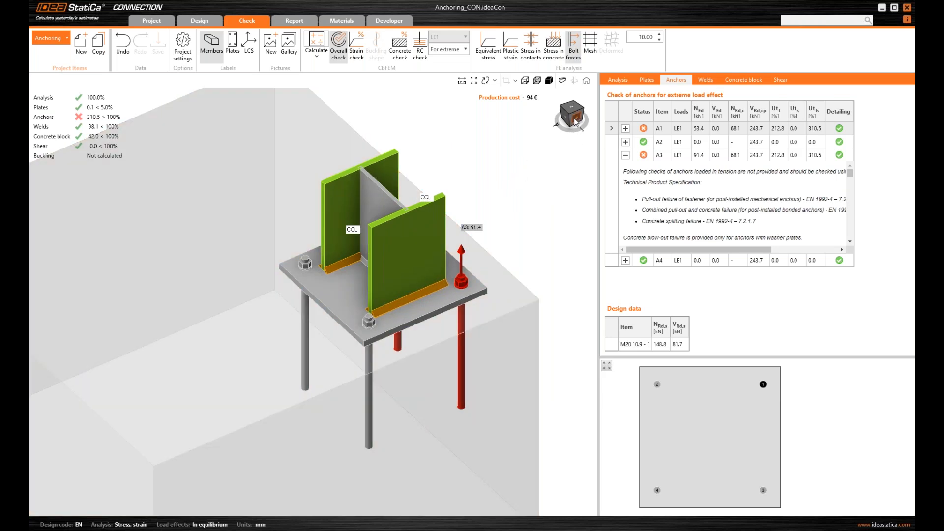
click(576, 121)
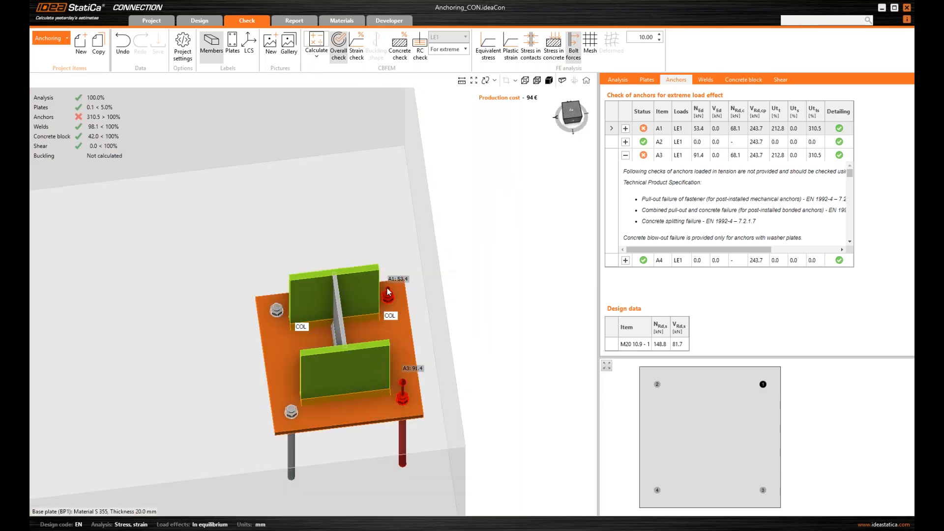
middle_drag(506, 267, 521, 228)
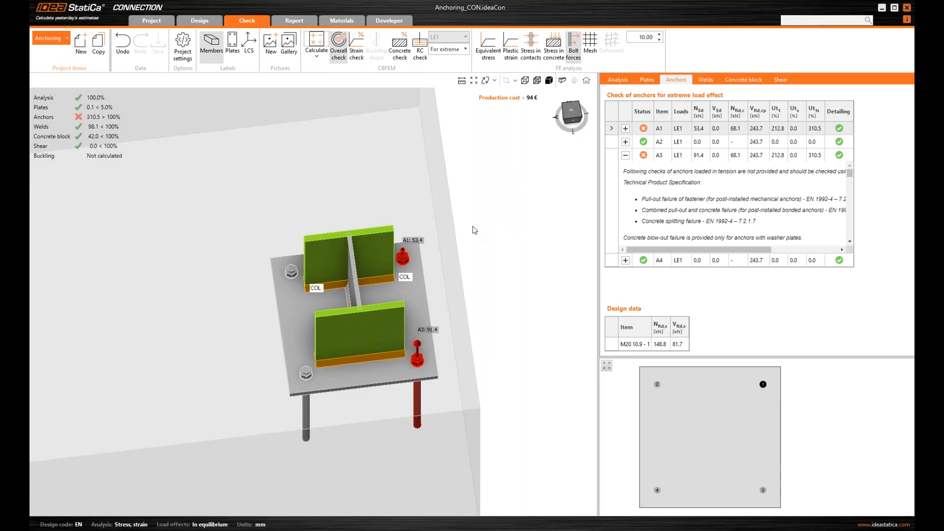
right_click(670, 197)
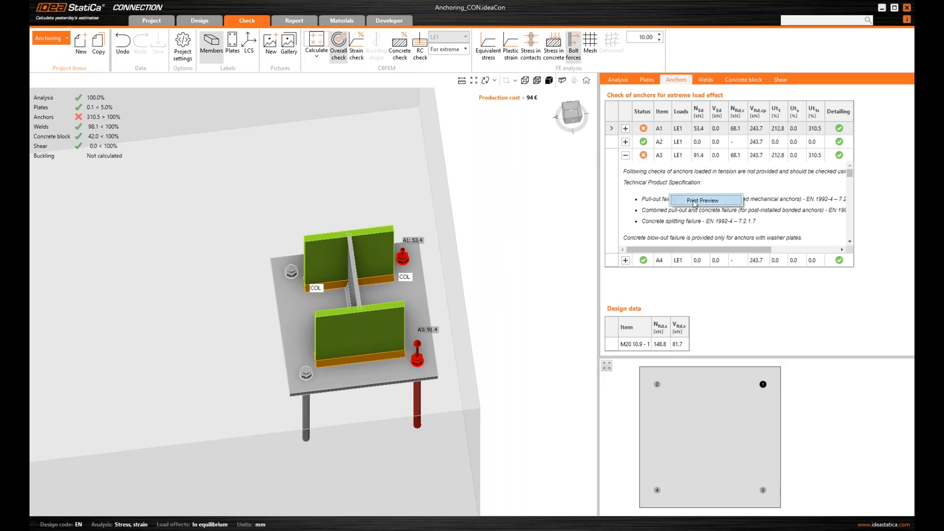
click(706, 201)
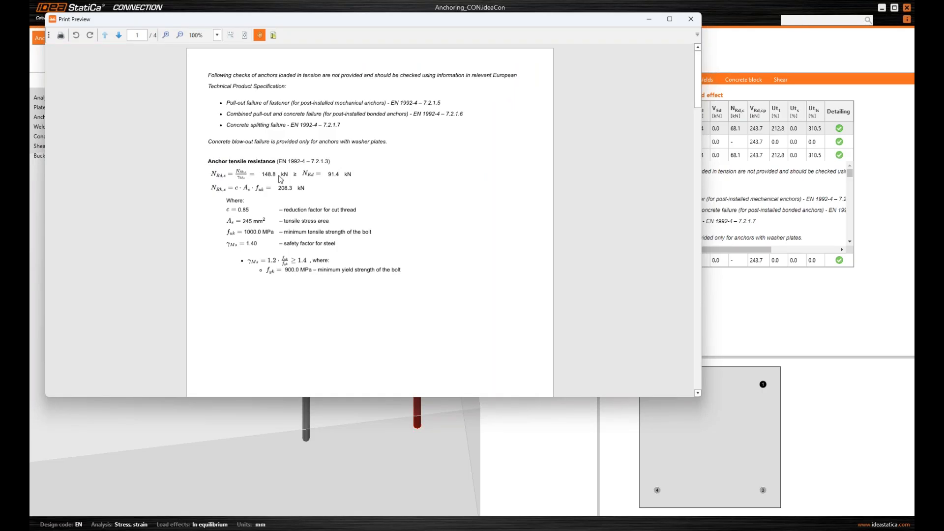
scroll(310, 180, down, 5)
scroll(311, 179, down, 4)
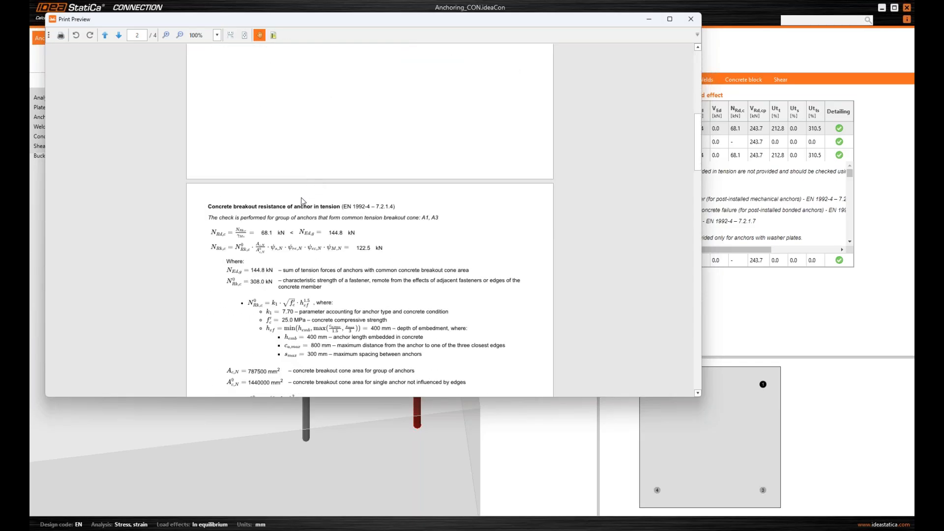
scroll(303, 201, down, 1)
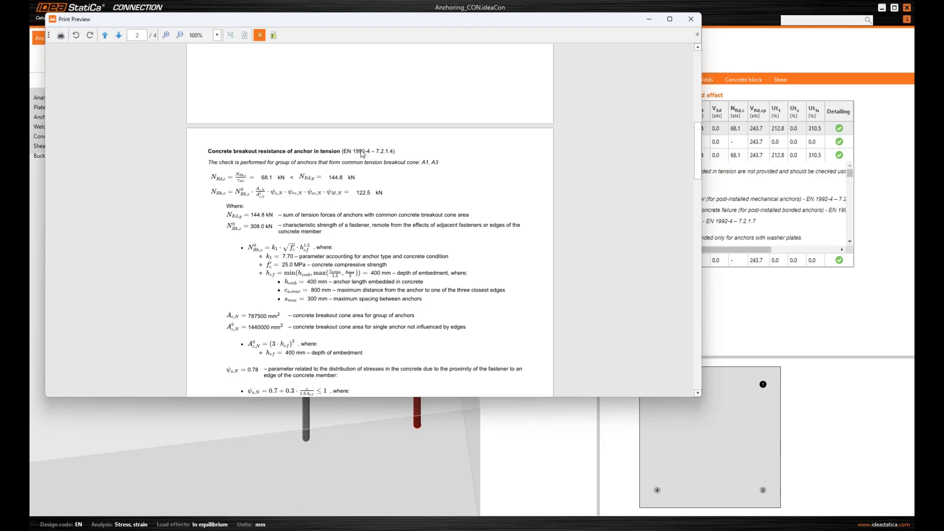
click(693, 22)
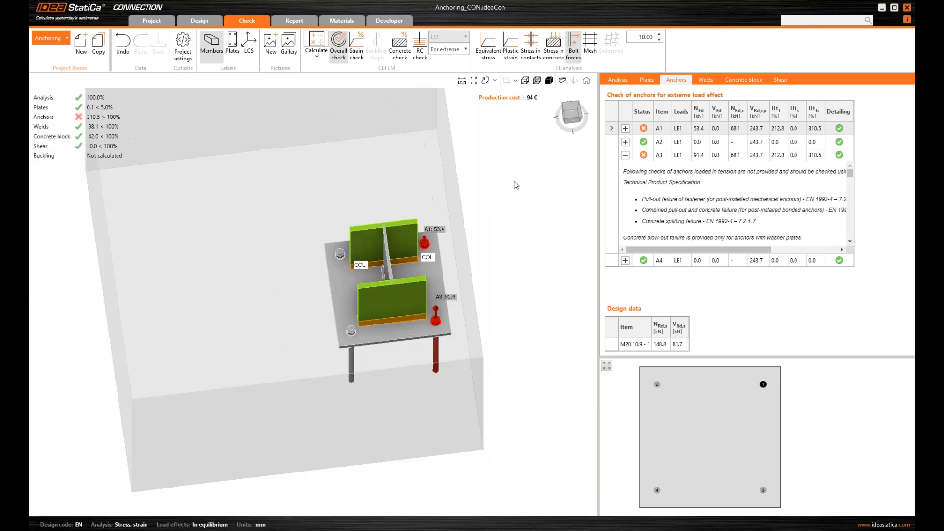
Tilt the footing to an oblique view and start the RC check export to an .ideaDet file
click(574, 122)
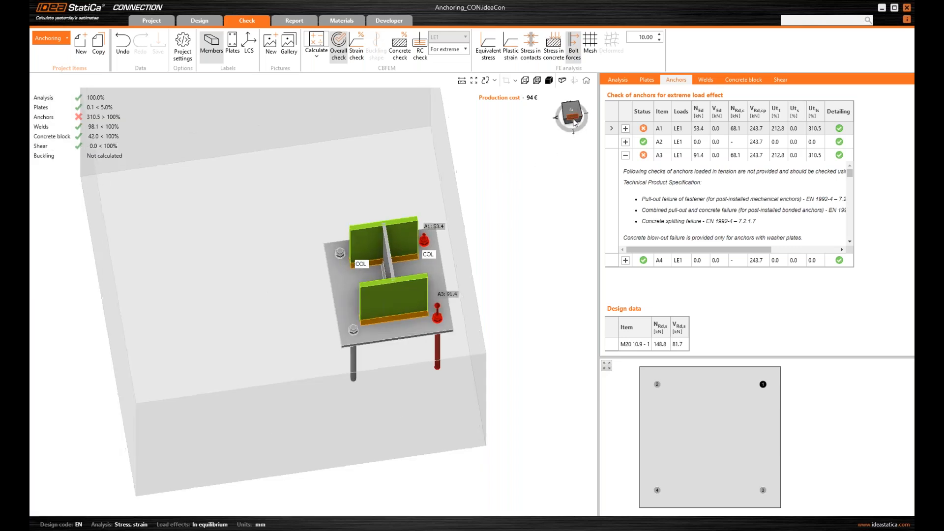
middle_drag(515, 164, 494, 191)
scroll(487, 207, down, 2)
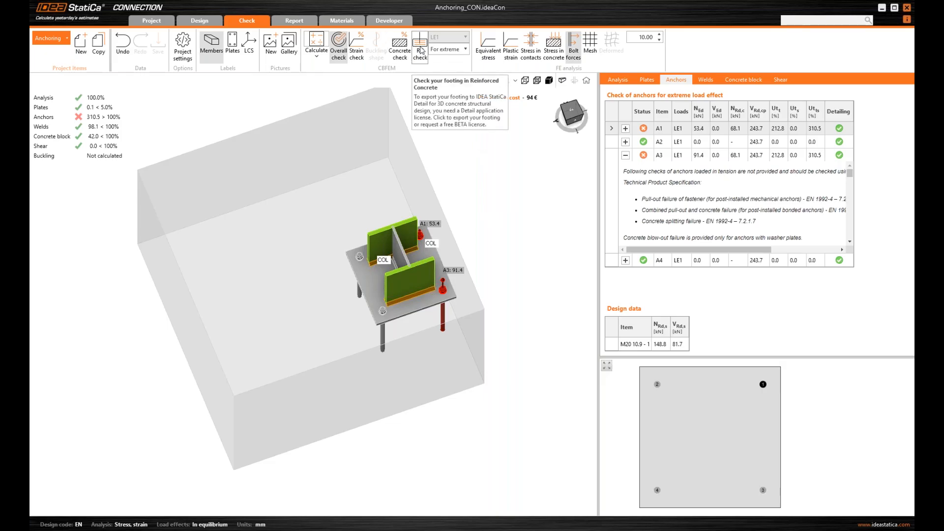
click(420, 51)
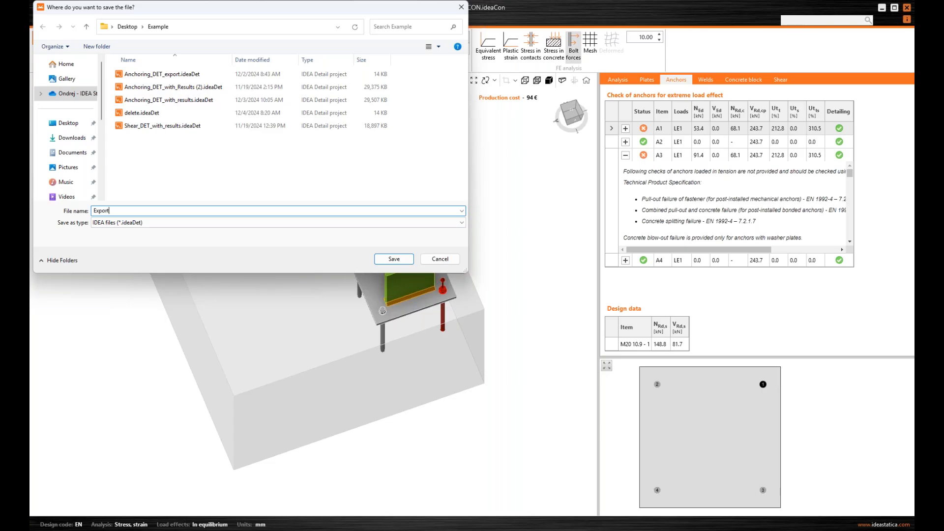
Save the export as 'Export' in the Example folder so it opens in Detail
text(Export)
key(Return)
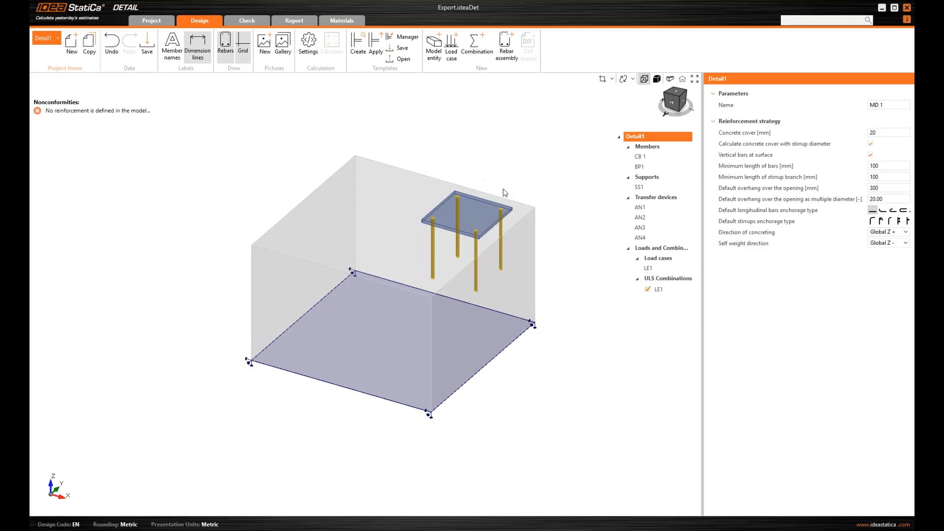
Return the detail to an isometric view and review the project Information page
click(681, 105)
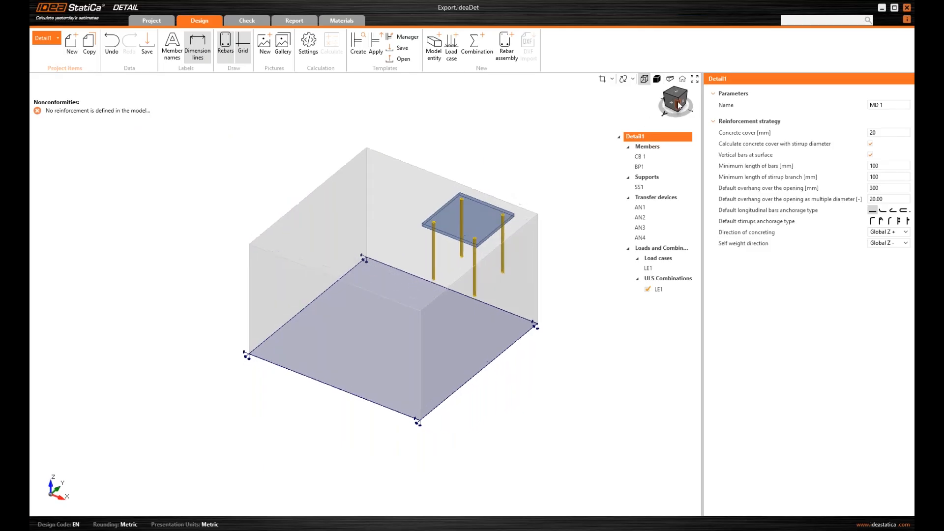
ctrl+middle_drag(538, 128, 433, 261)
scroll(536, 162, down, 3)
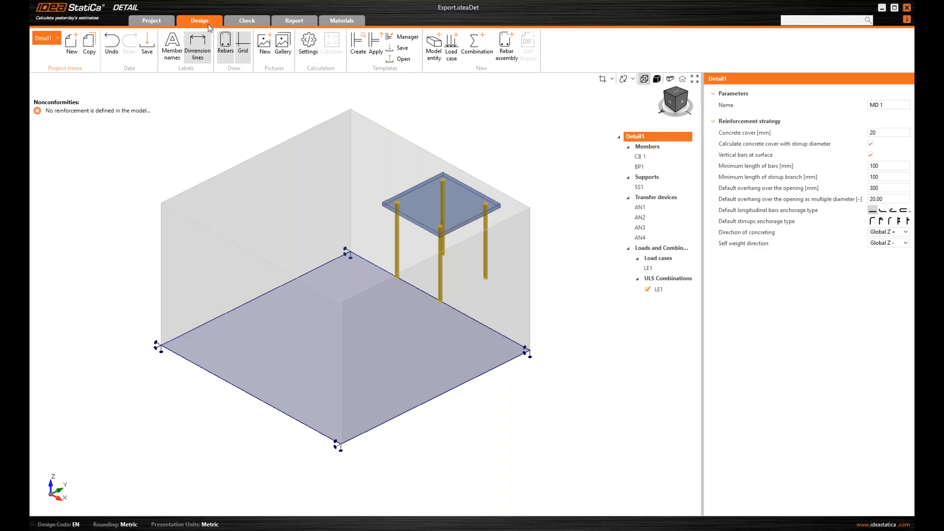
click(153, 20)
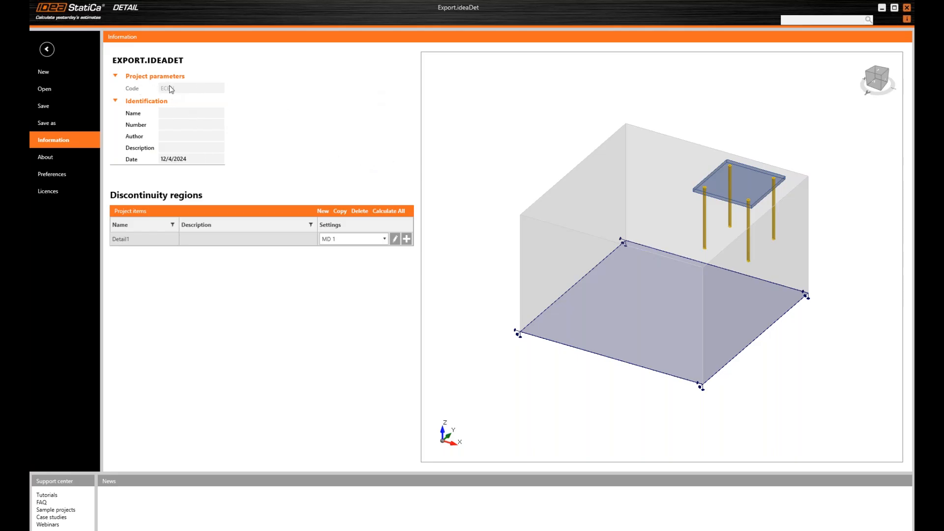
click(48, 49)
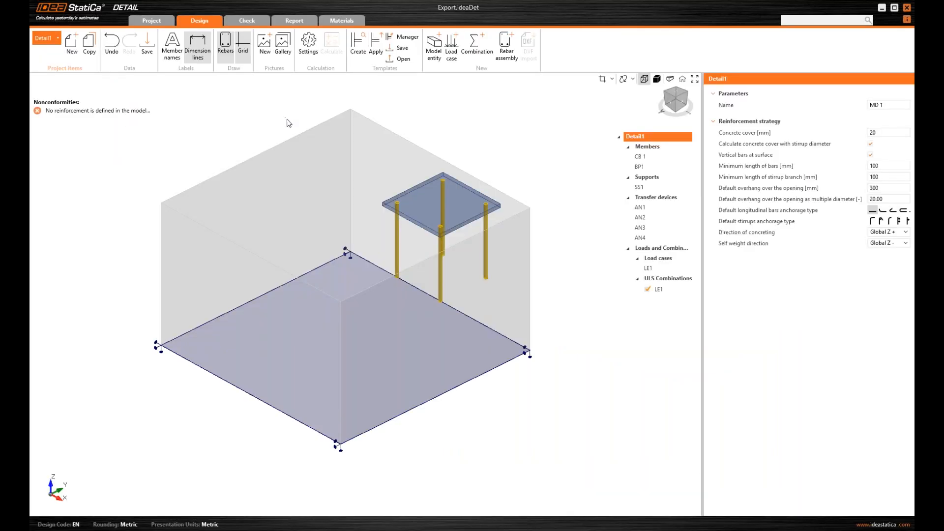
Show the C25/30 concrete material and its stress-strain diagram in Materials
middle_drag(290, 121, 291, 124)
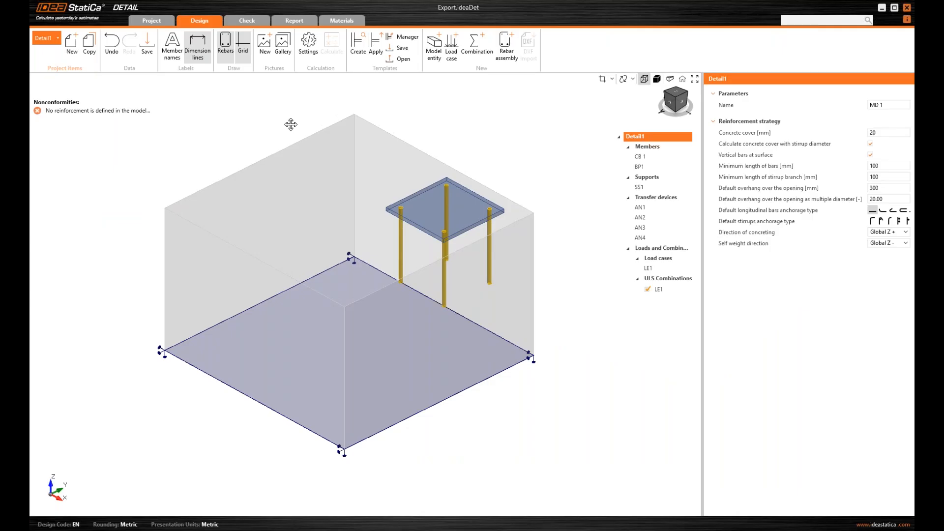
middle_drag(332, 129, 342, 135)
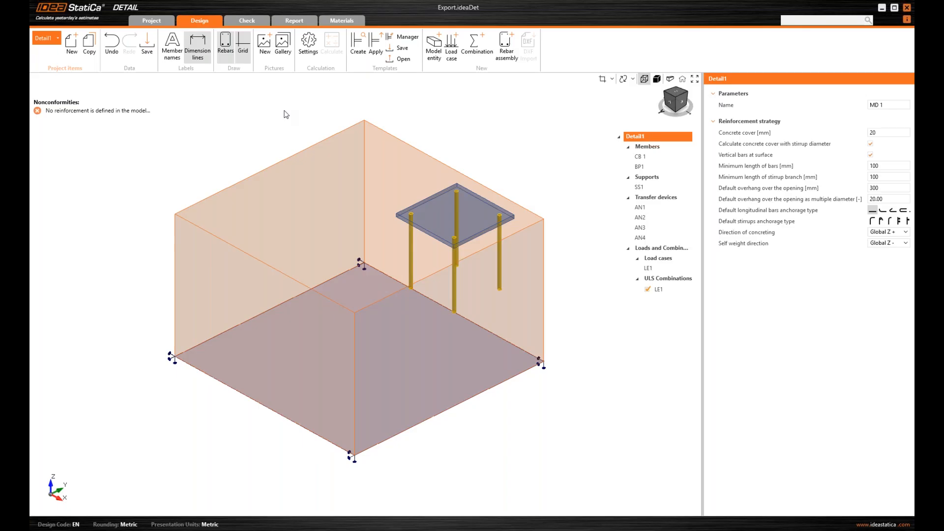
click(350, 22)
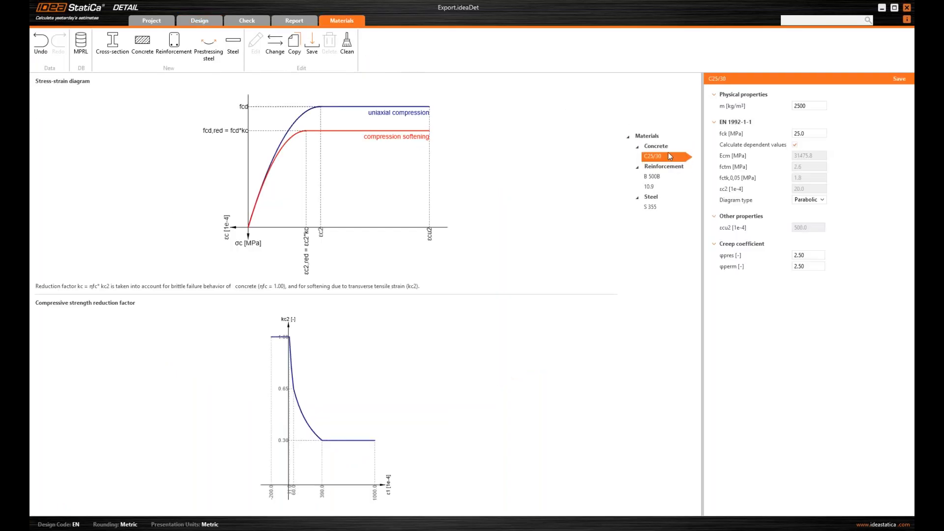
View the B 500B and 10.9 steel properties, then go back to the Design view
click(671, 178)
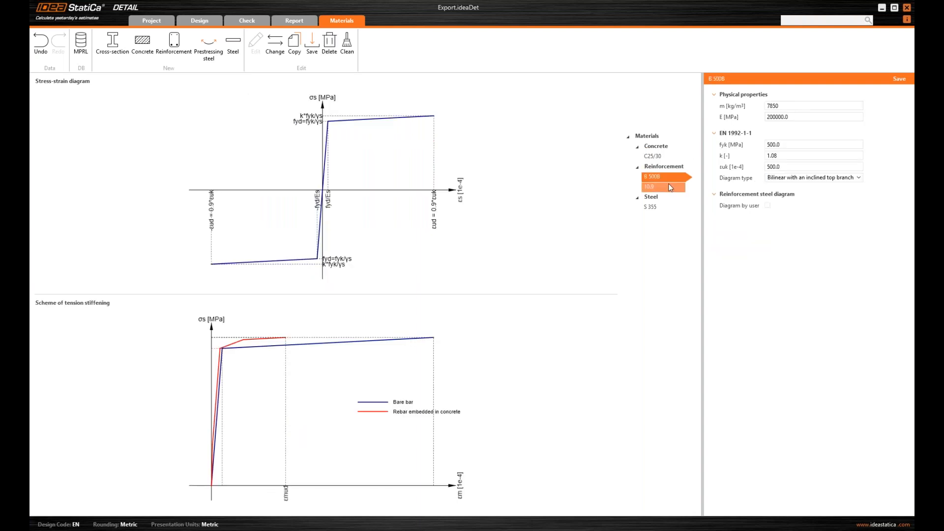
click(671, 188)
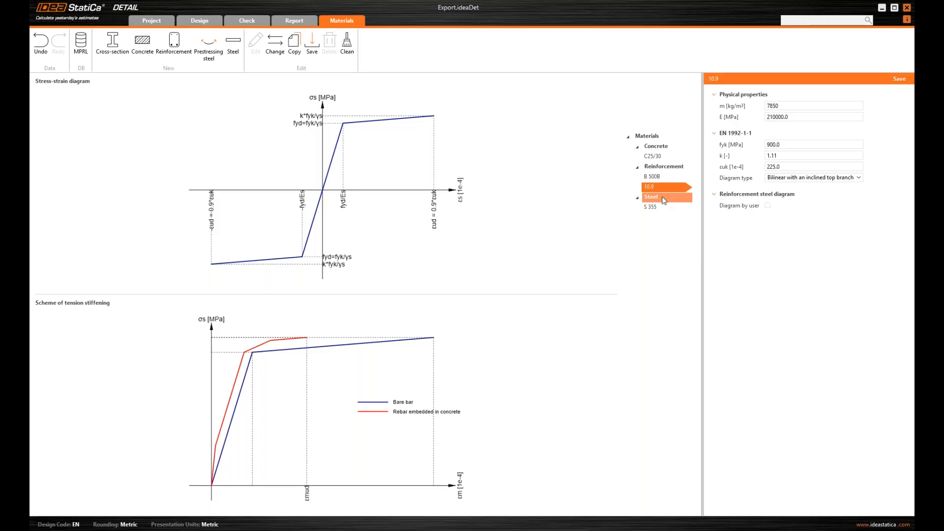
click(206, 19)
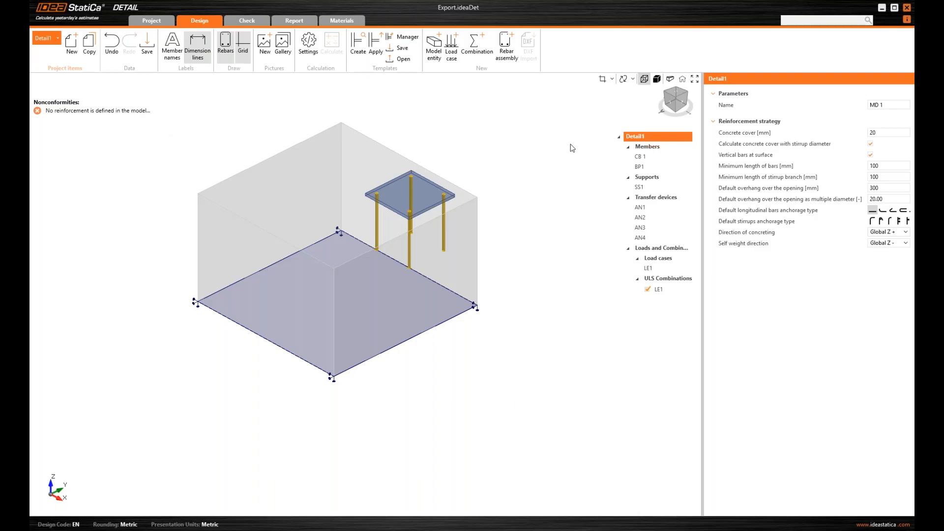
Change Detail1's concrete cover from 20 mm to 45 mm and select block CB 1
click(647, 137)
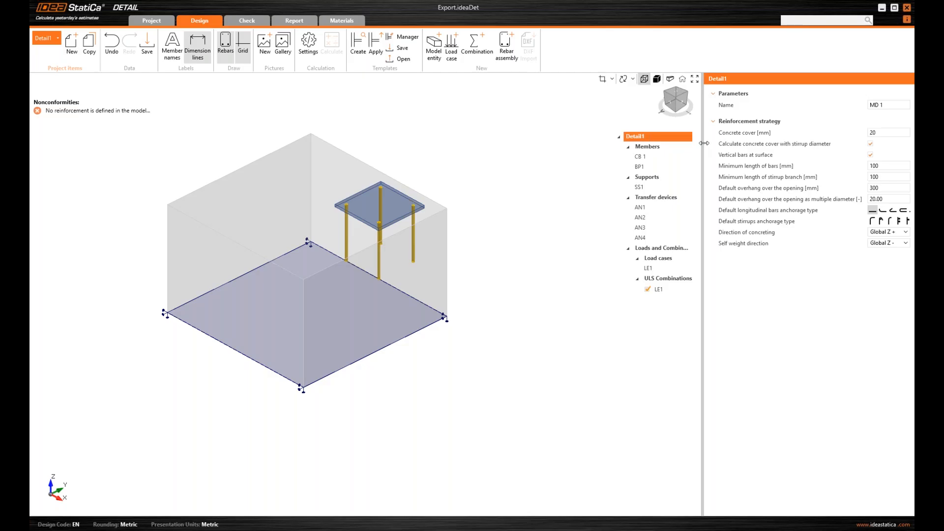
click(883, 131)
text(45)
key(Return)
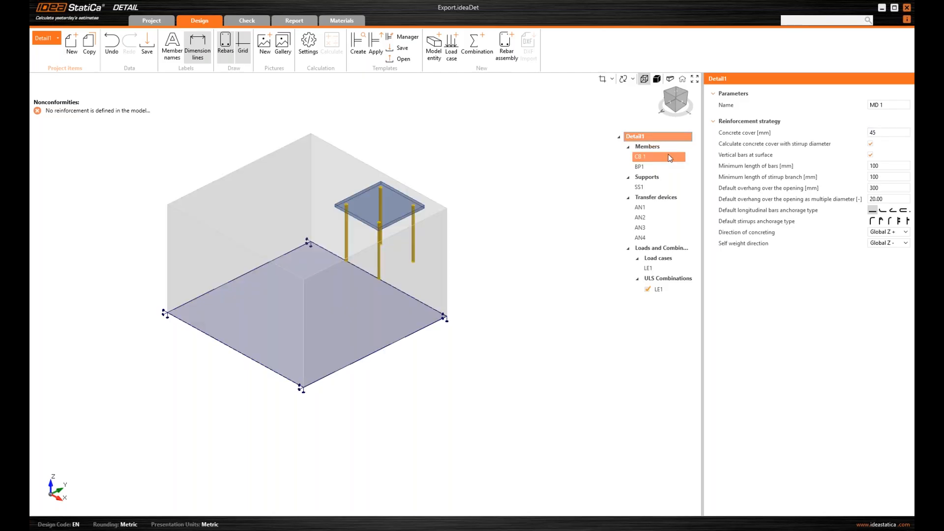
click(660, 157)
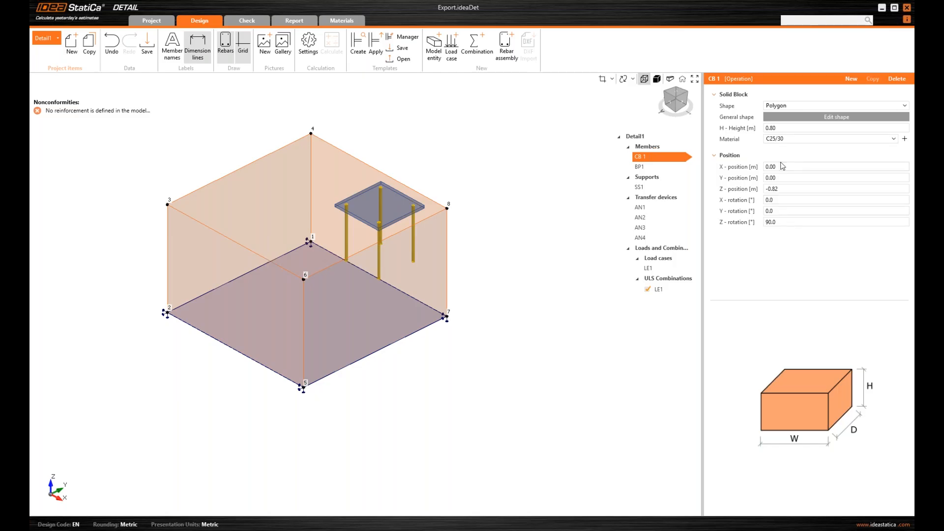
click(662, 185)
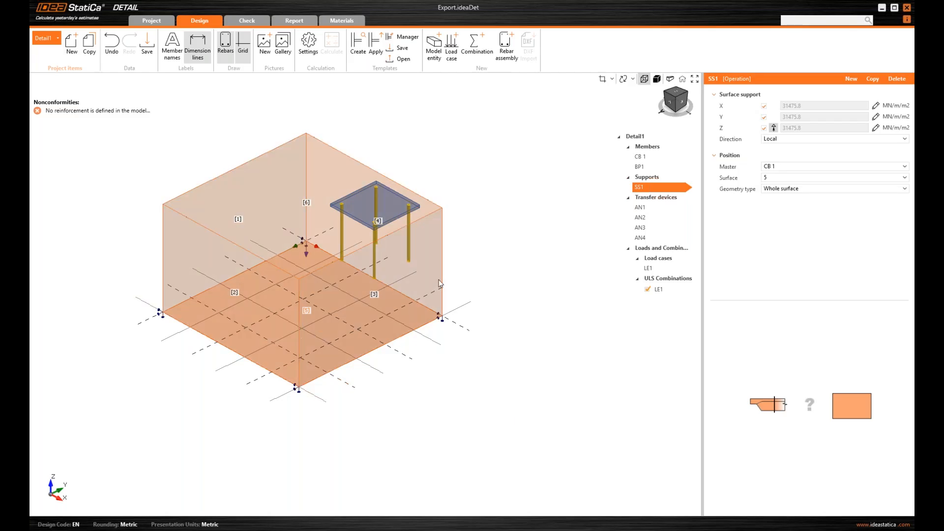
drag(677, 103, 680, 105)
click(680, 105)
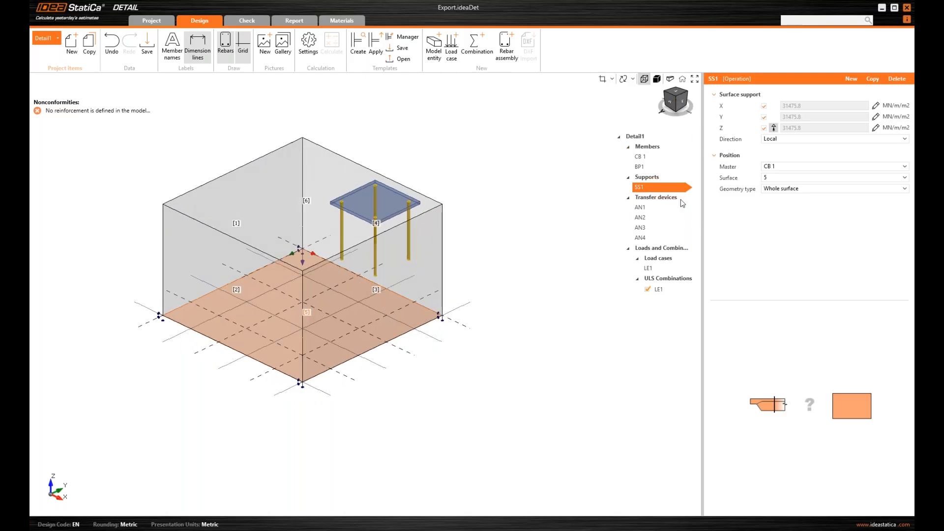
click(804, 193)
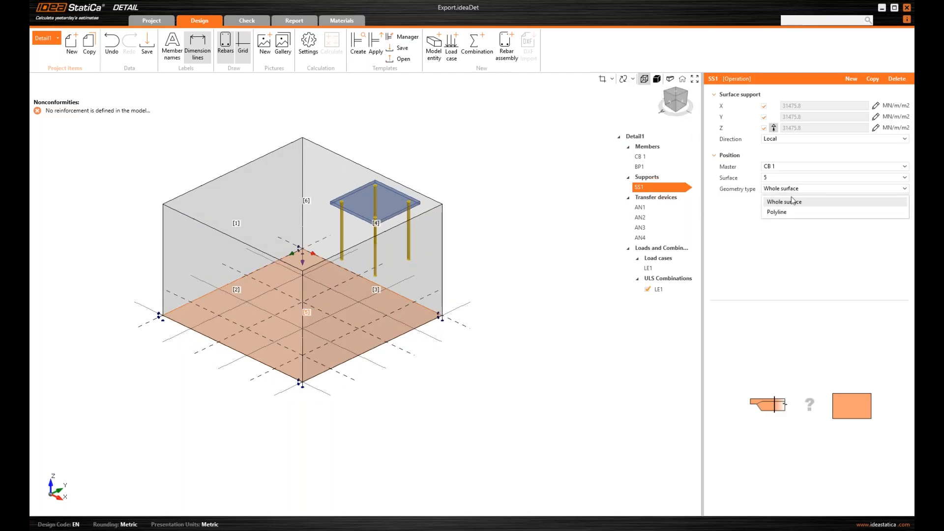
click(740, 215)
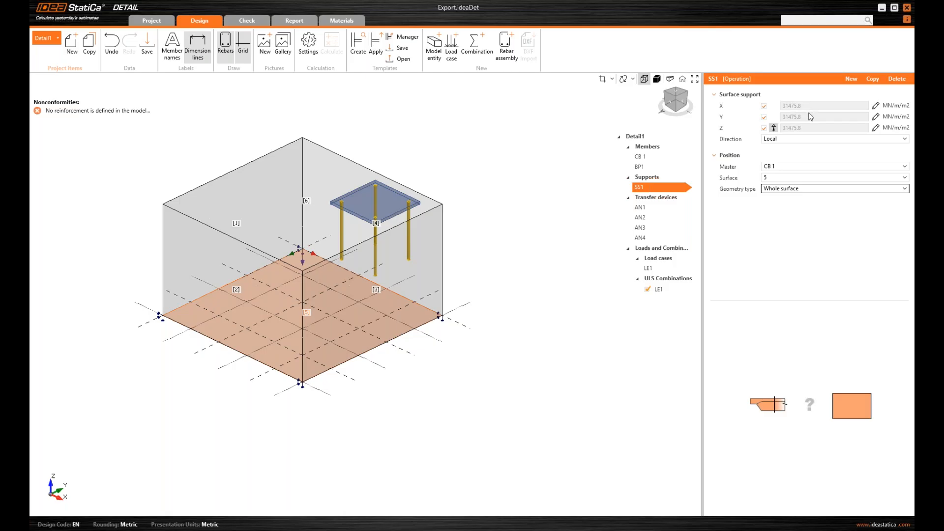
click(773, 128)
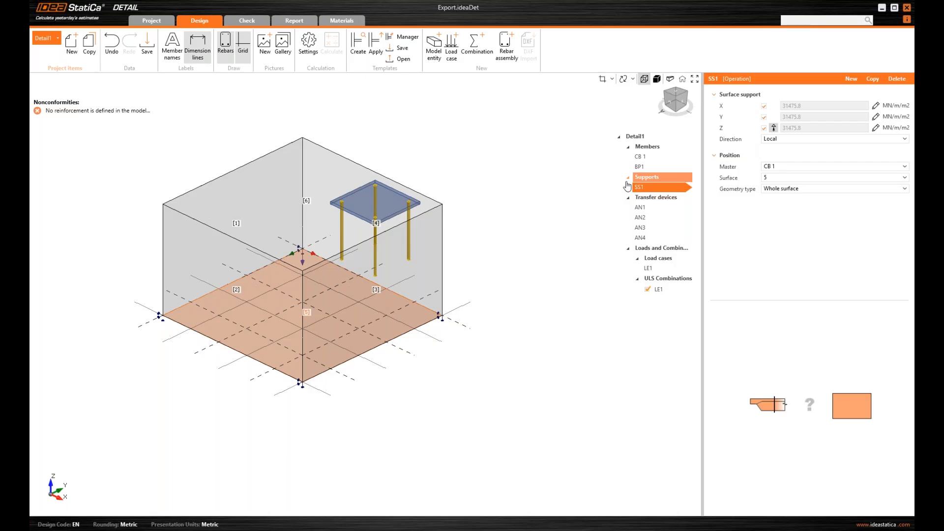
click(507, 46)
Create a Group of bars 3D with 12 mm diameter, shaped on more surface edges
click(466, 266)
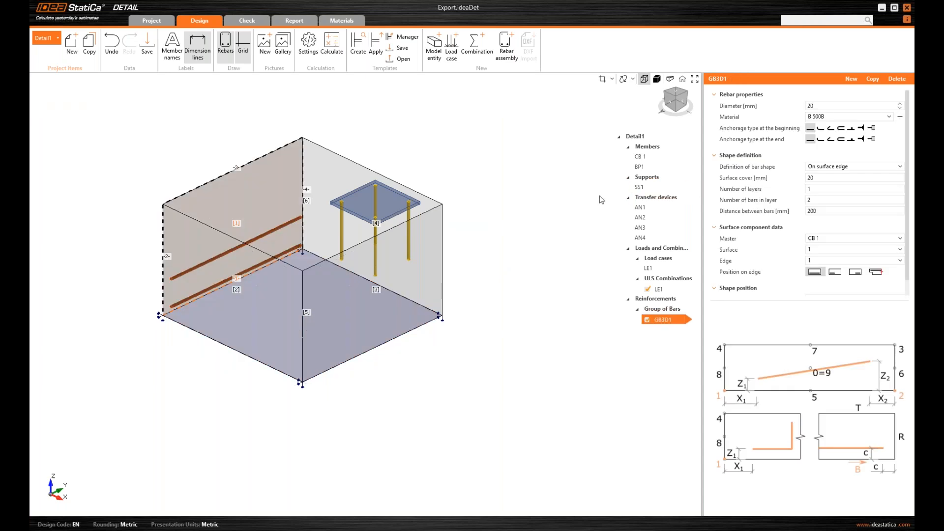
click(827, 104)
text(12)
key(Tab)
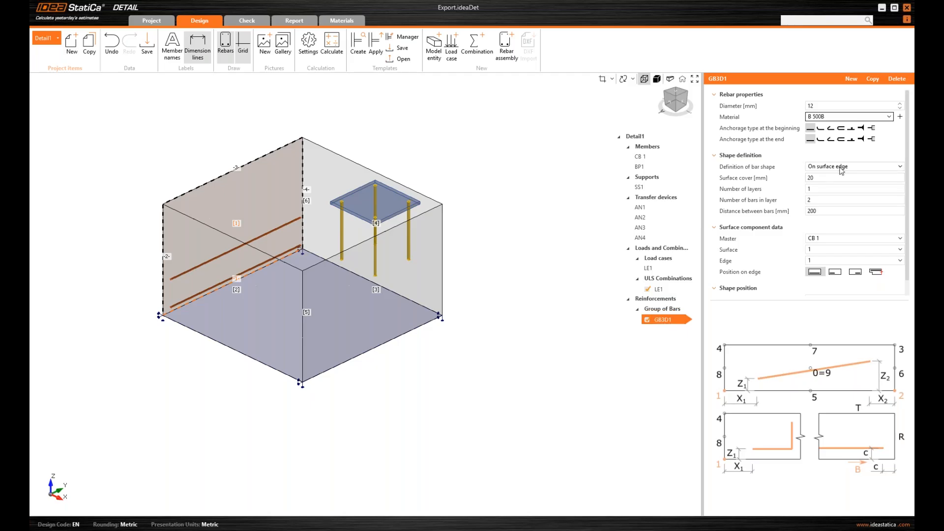
click(842, 170)
click(844, 201)
Set edges 2 3 4, 100 mm cover, 7 layers at 175 mm, and extend the beginning anchorage
click(824, 238)
text(2)
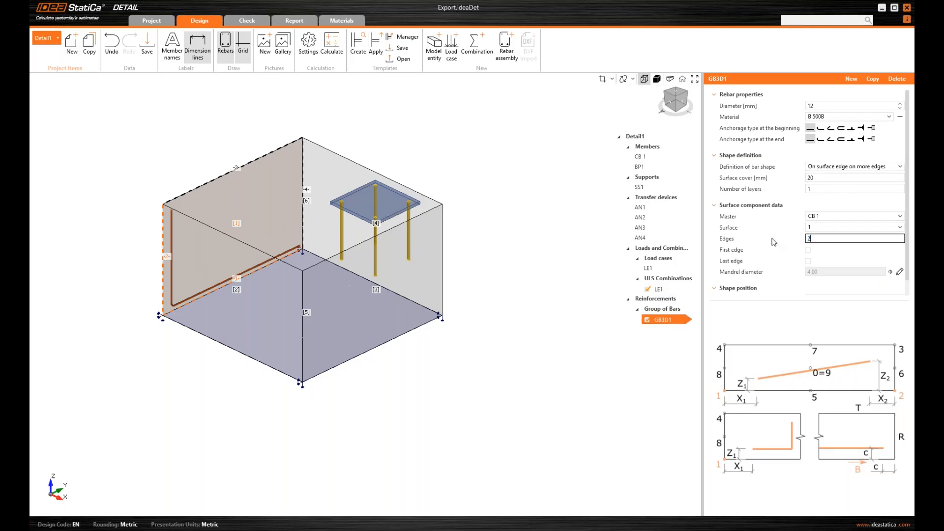
text( 3 4)
click(824, 176)
text(100)
key(Tab)
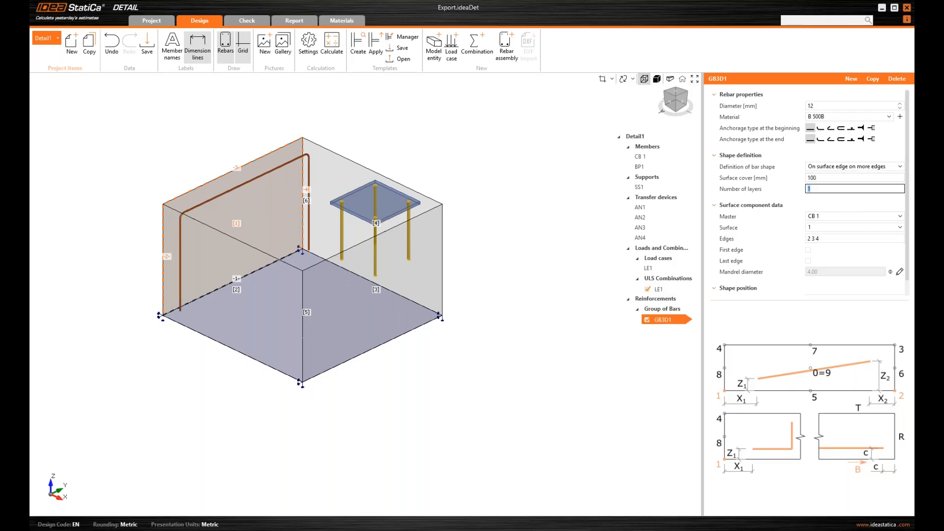
text(7)
key(Tab)
key(shift+Tab)
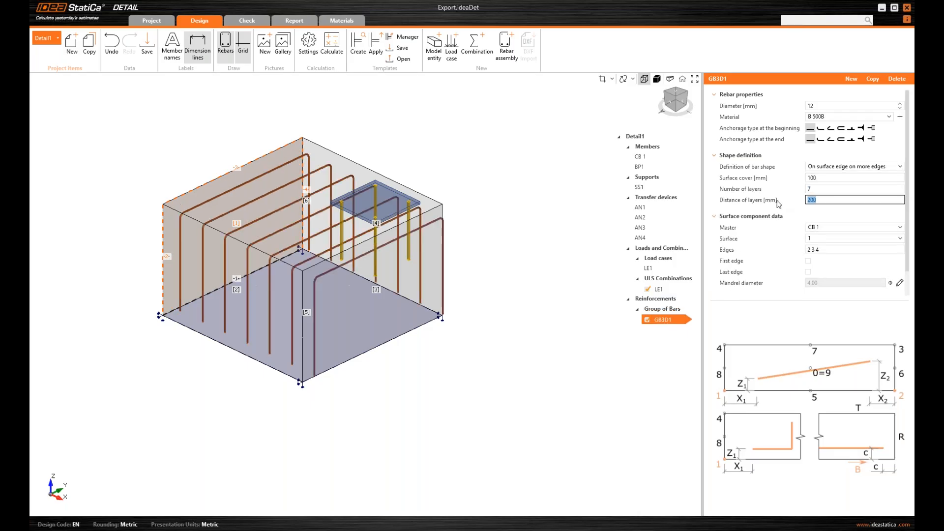
text(175)
key(Tab)
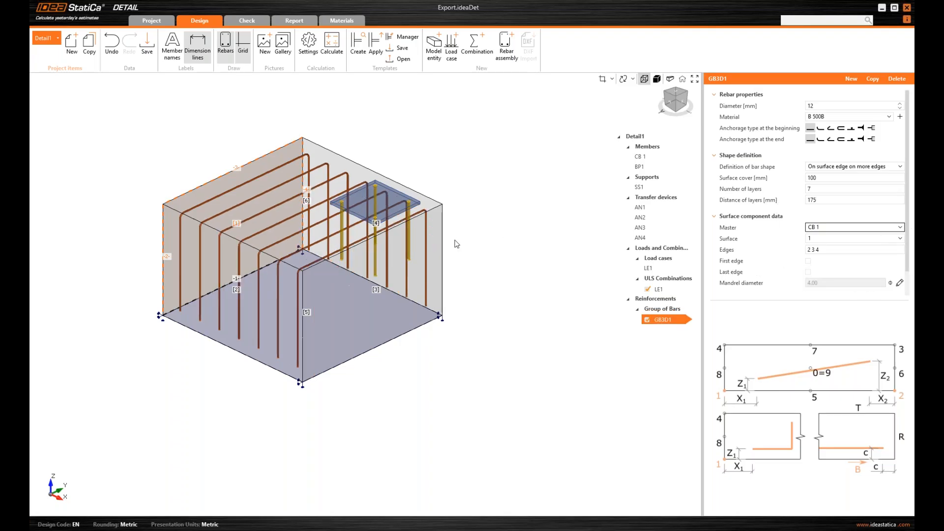
click(682, 105)
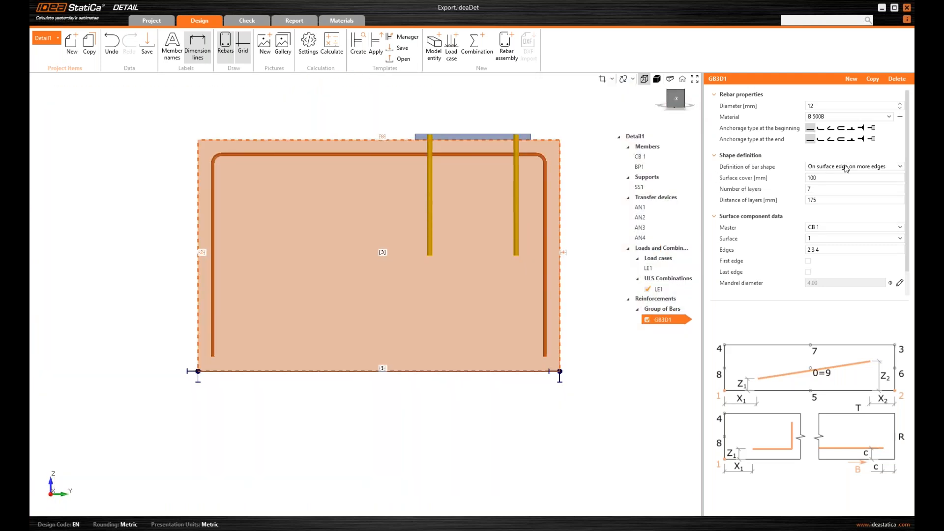
click(871, 129)
Give the bar ends the same downward anchorage and switch off bar group GB3D1
click(871, 139)
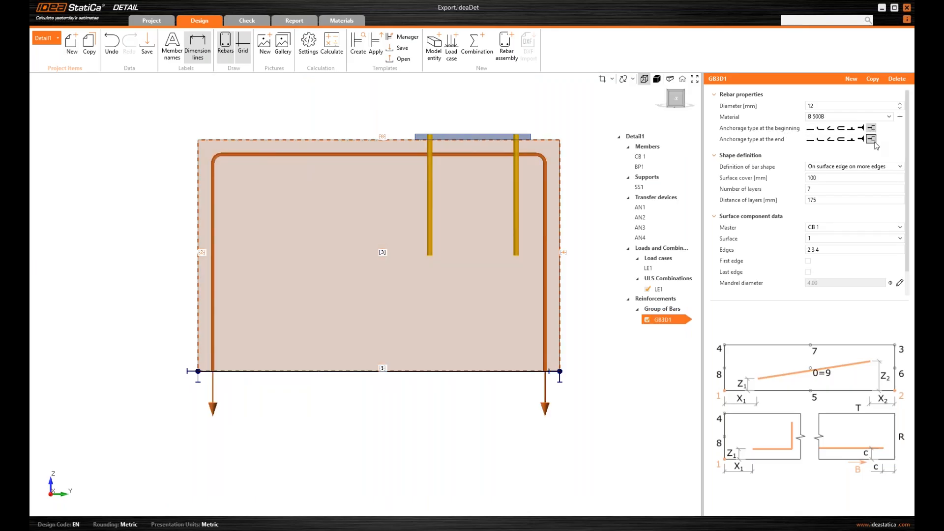
scroll(494, 228, down, 1)
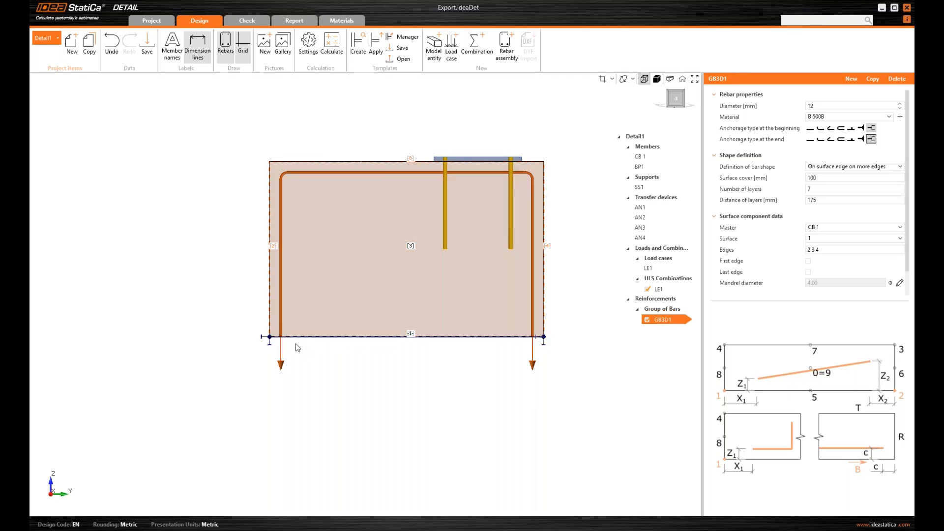
click(685, 103)
middle_drag(583, 158, 546, 165)
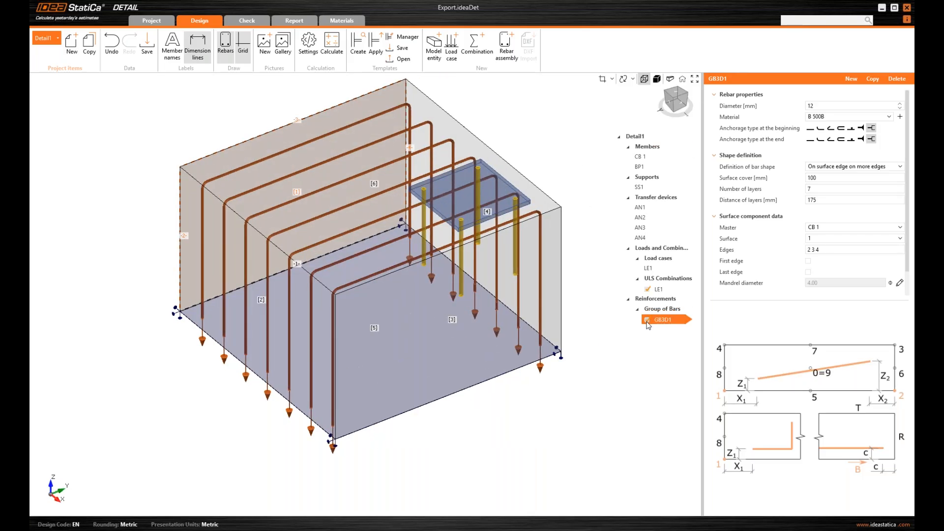
click(647, 319)
middle_drag(530, 154, 513, 172)
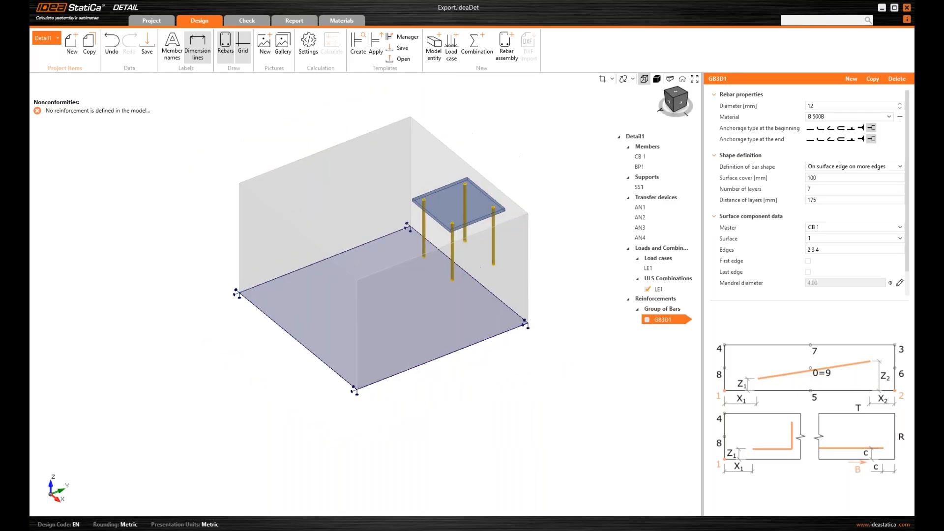
Select base plate BP1 and keep Friction as its shear force transfer, coefficient 0.25
click(668, 169)
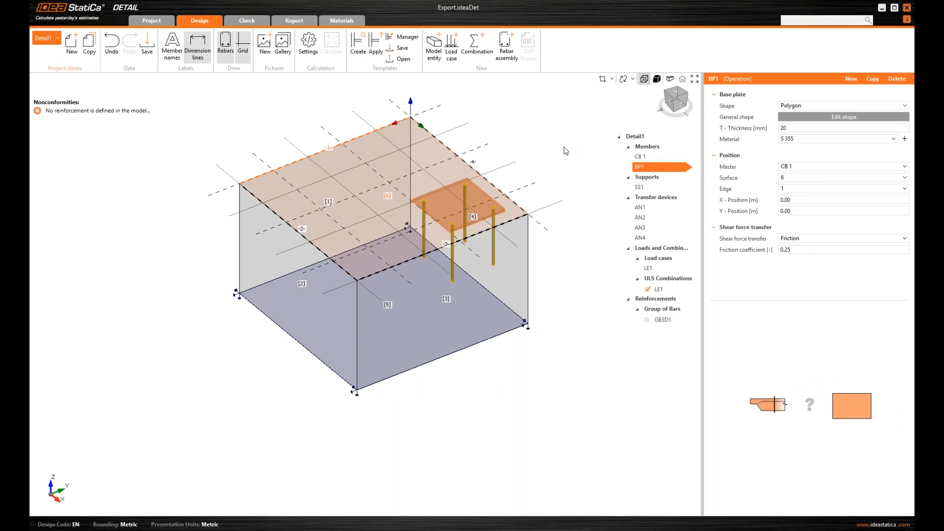
middle_drag(561, 153, 544, 163)
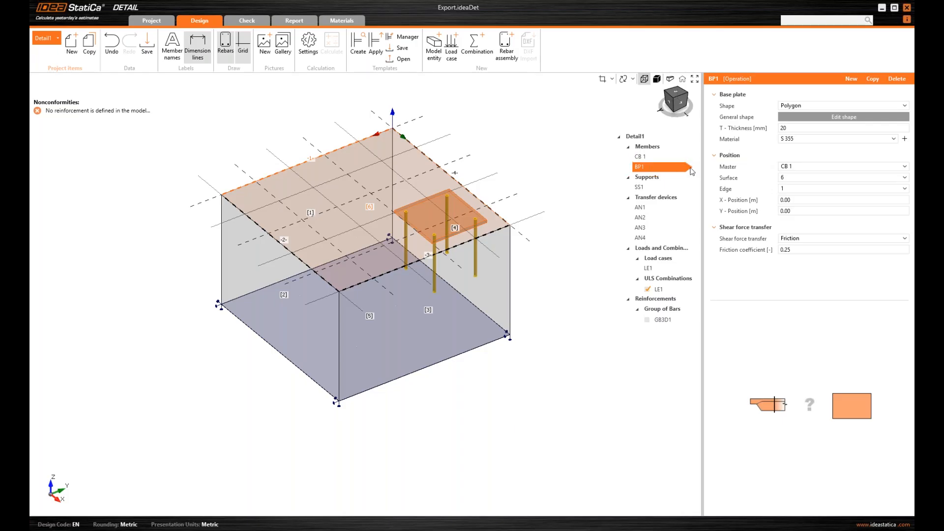
click(800, 240)
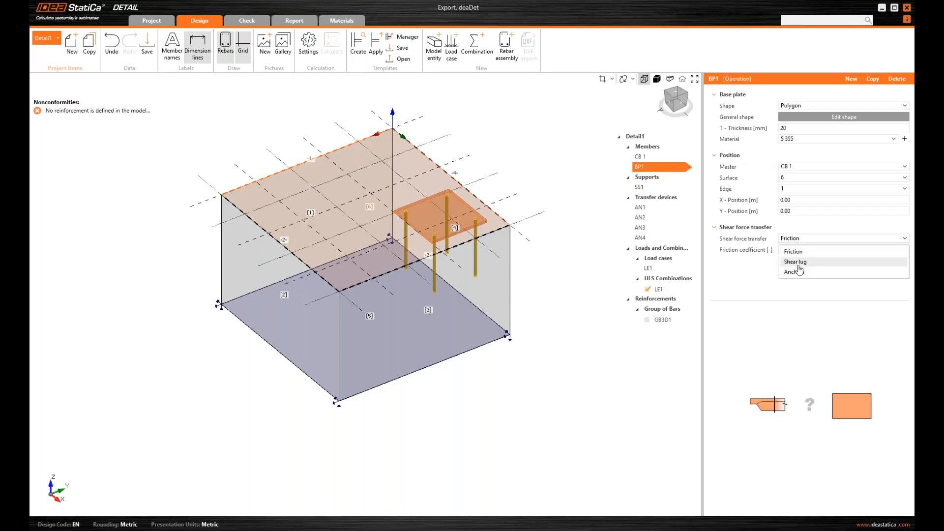
click(807, 226)
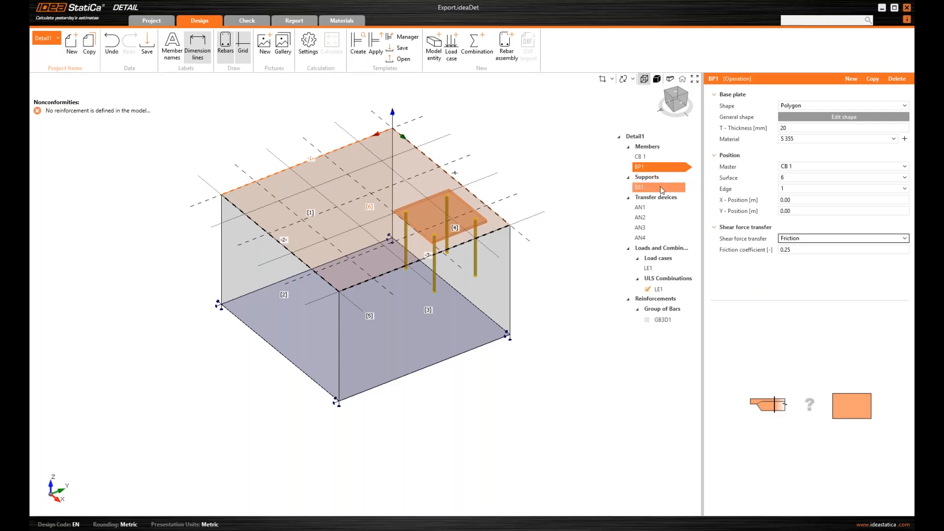
Select anchor AN1, switch it to Cast-in place – Reinforcement, then revert to Adhesive Anchor
click(661, 208)
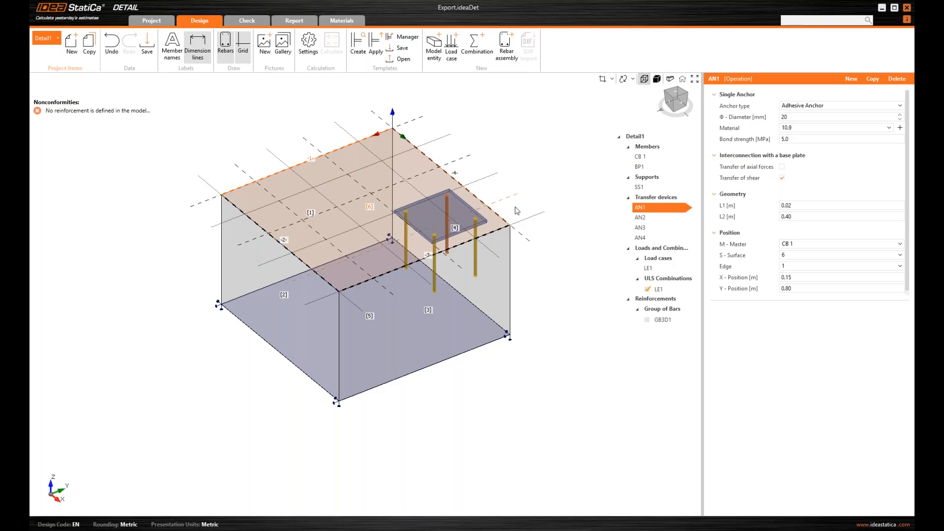
scroll(510, 204, up, 1)
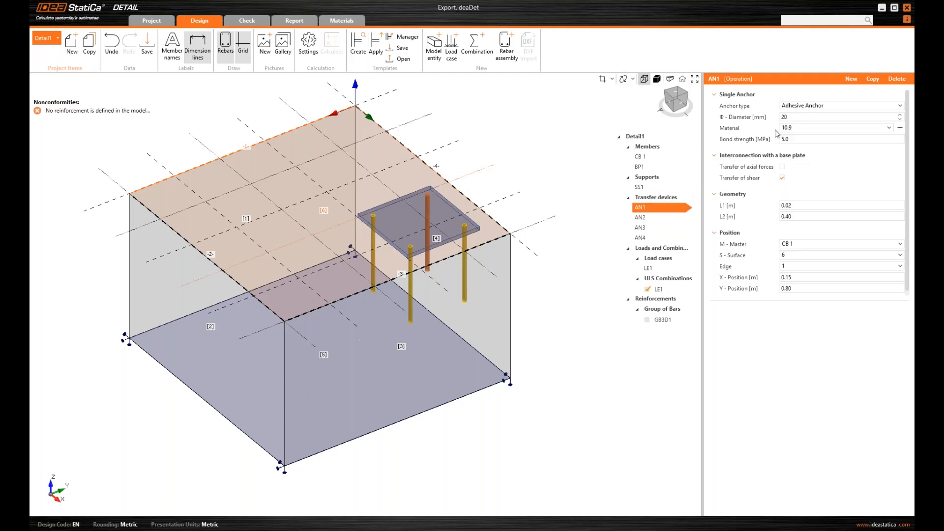
click(738, 95)
click(766, 95)
click(822, 107)
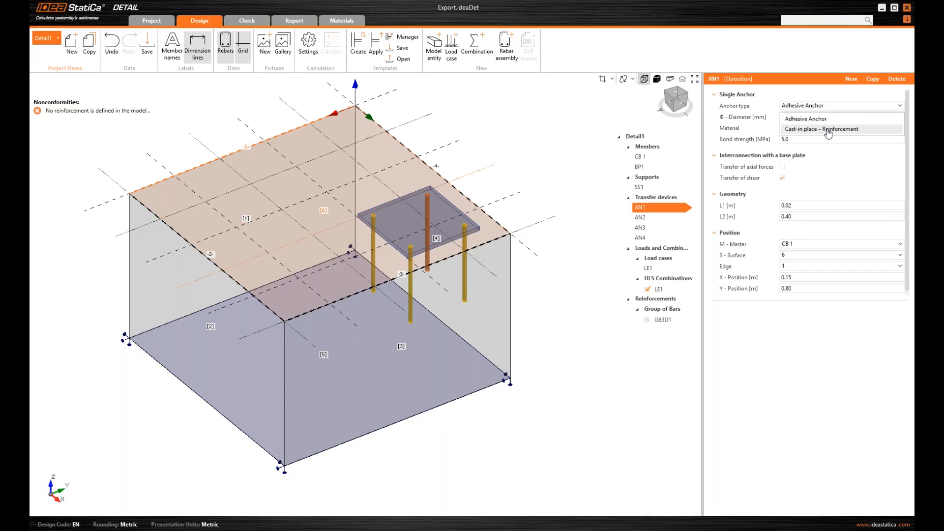
click(815, 94)
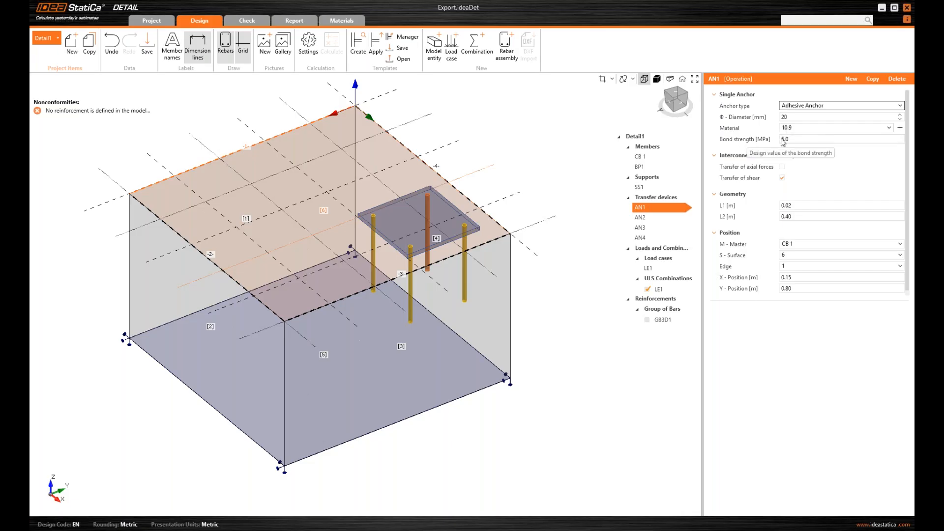
click(834, 112)
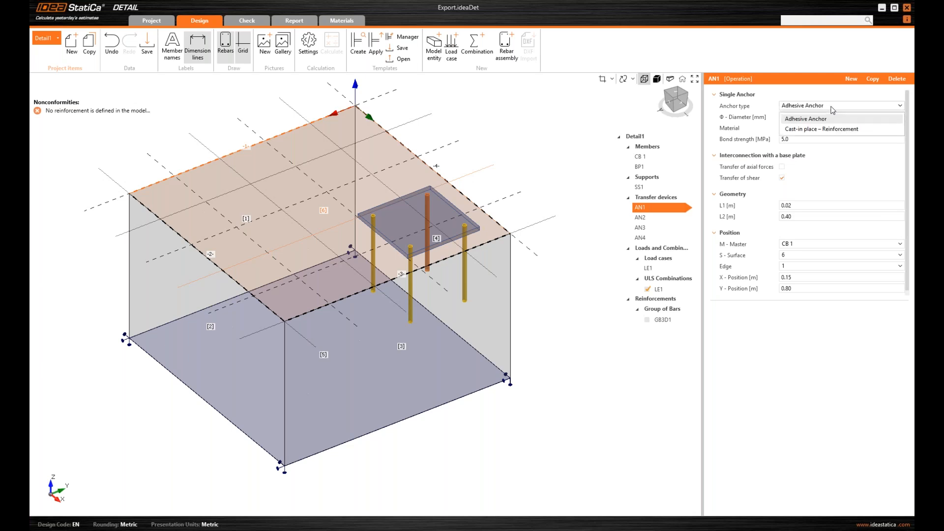
click(831, 129)
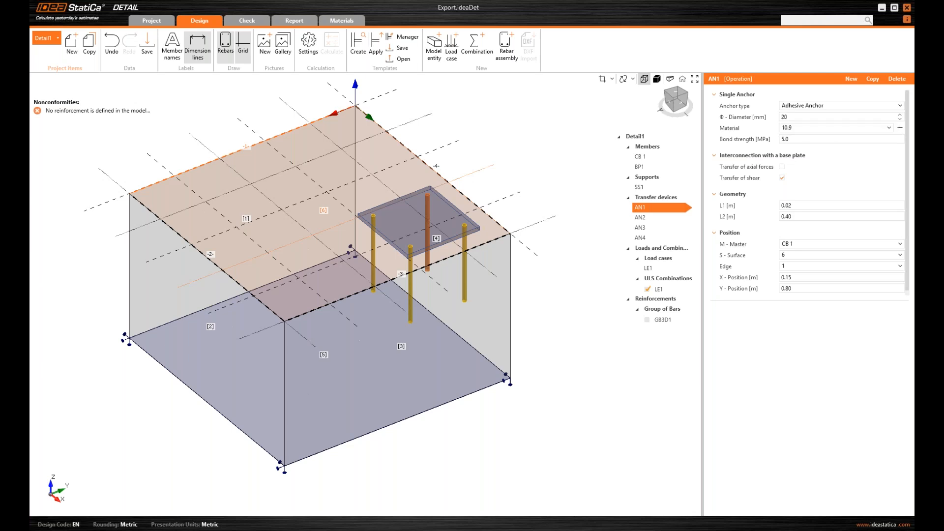
click(839, 107)
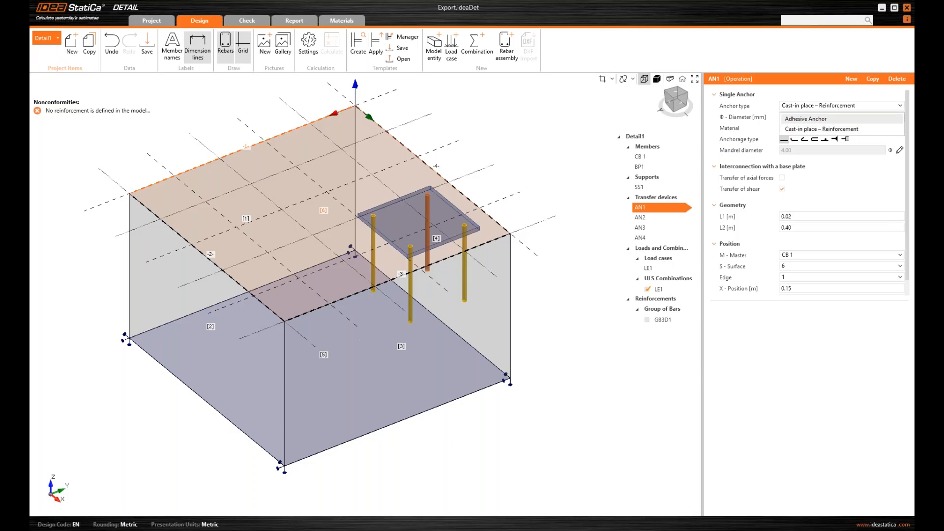
click(820, 118)
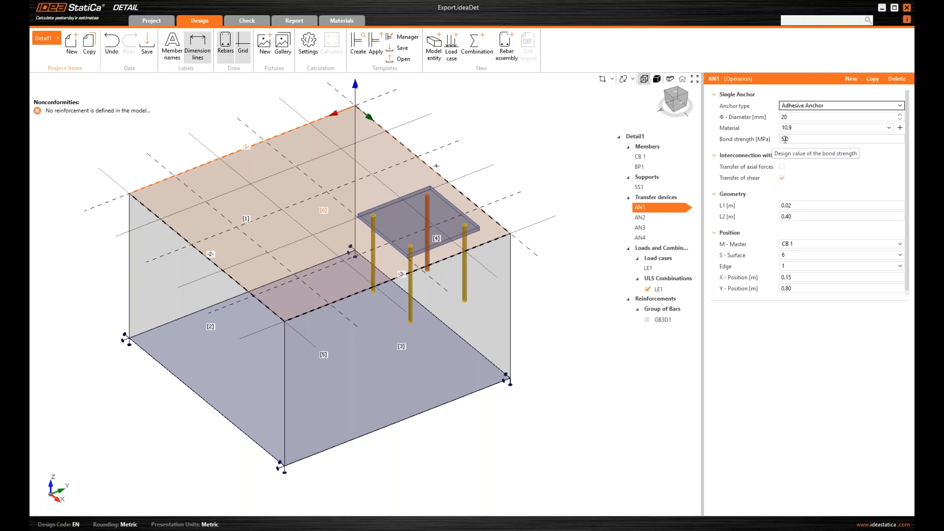
click(778, 138)
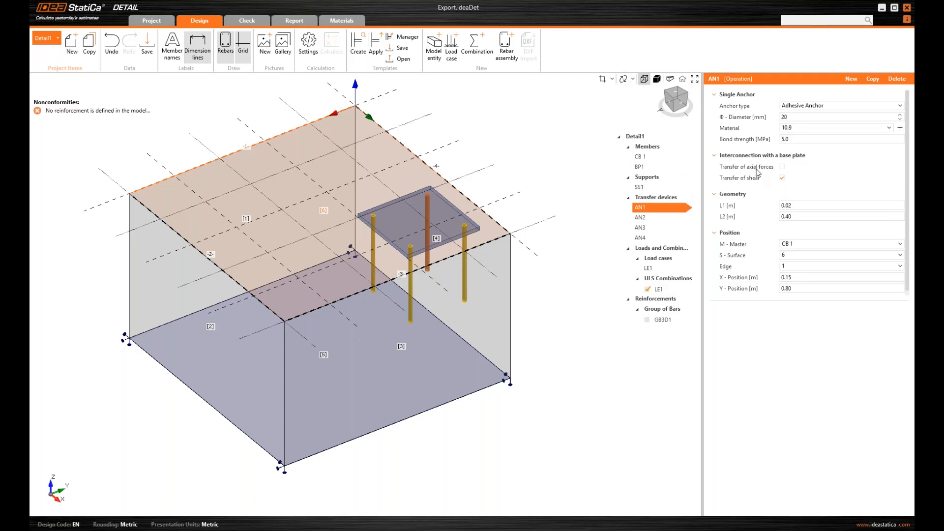
middle_drag(564, 196, 550, 193)
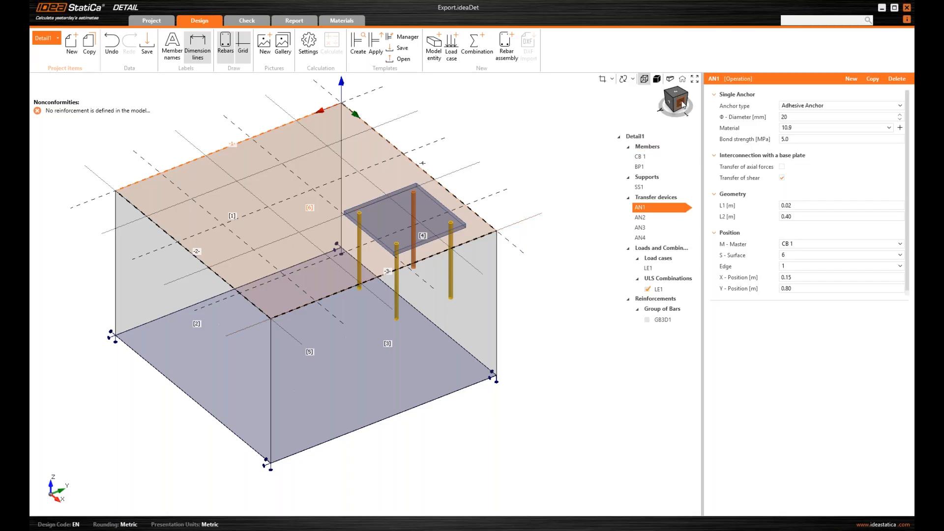
scroll(542, 160, up, 3)
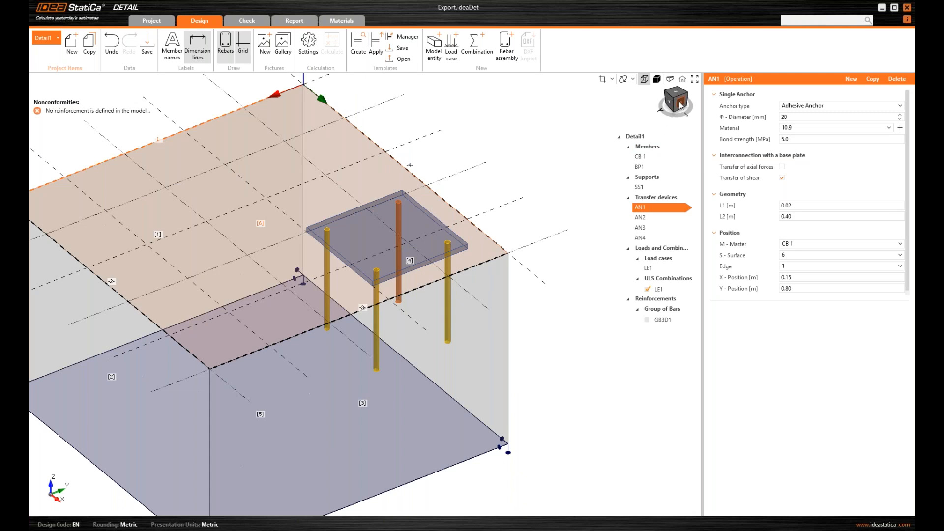
middle_drag(529, 145, 555, 145)
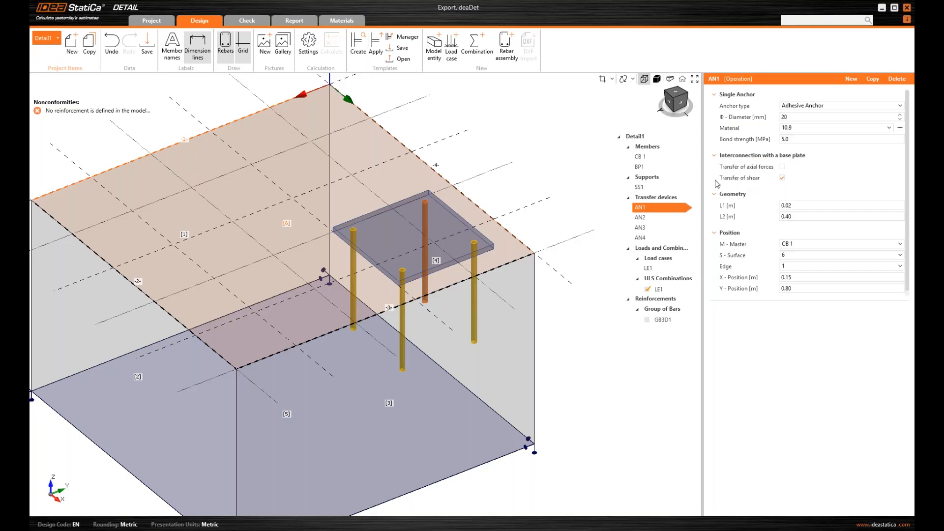
Check base plate BP1's shear force transfer and keep it set to Friction
click(672, 168)
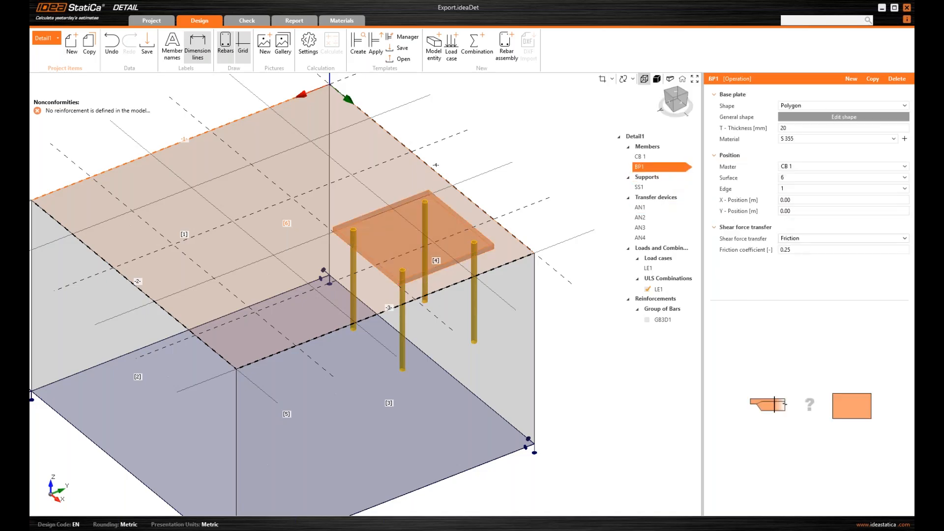
click(810, 241)
click(808, 238)
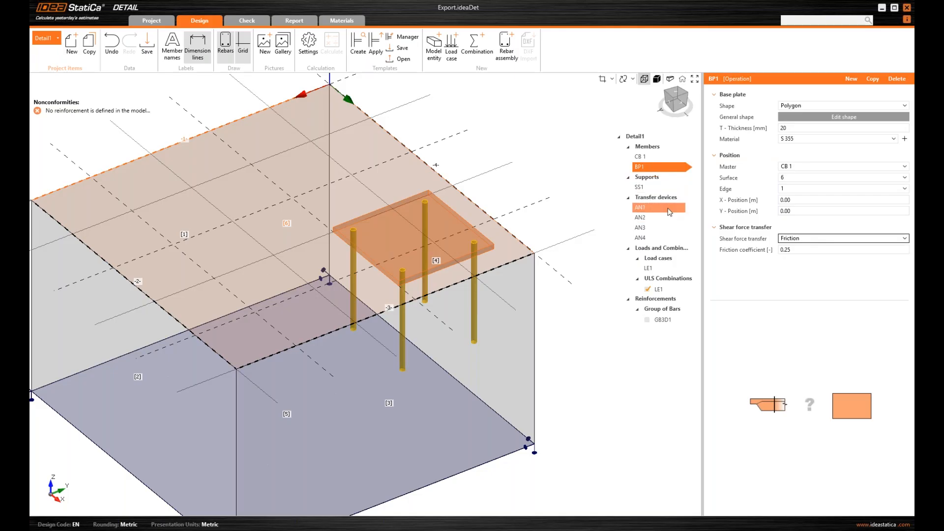
Review the properties of anchors AN1 through AN4, then bring up load case LE1
click(672, 211)
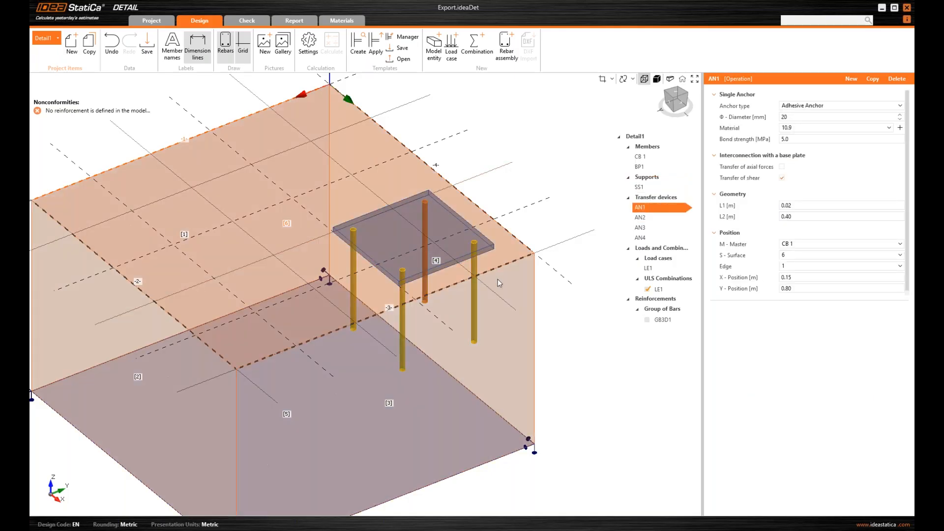
middle_drag(553, 220, 561, 192)
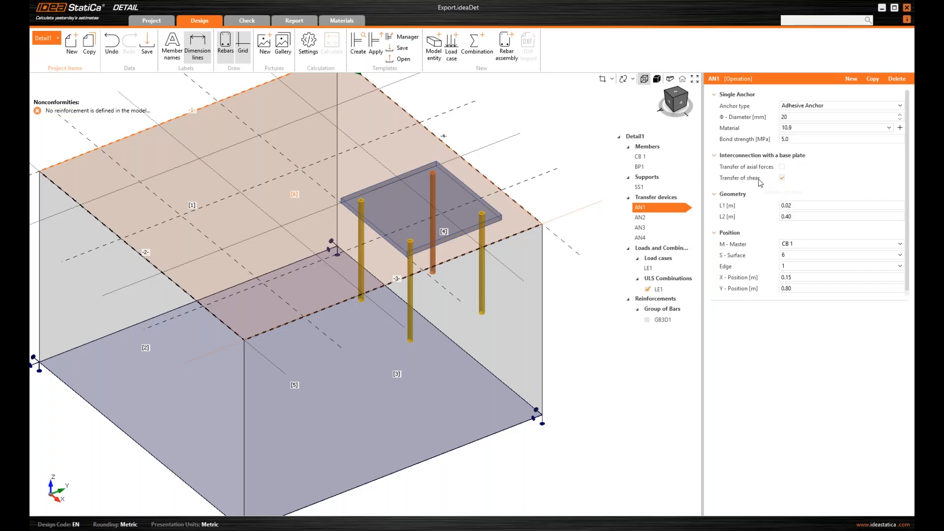
click(660, 221)
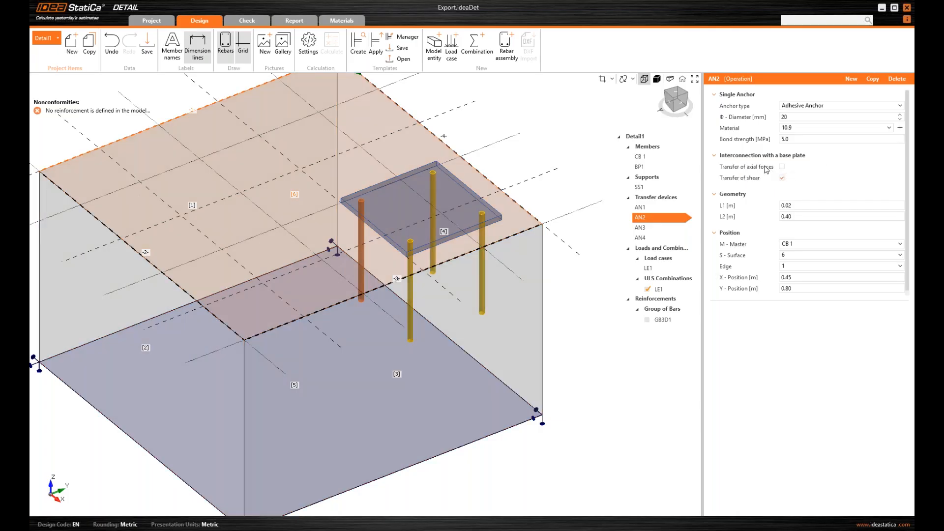
click(670, 228)
click(669, 238)
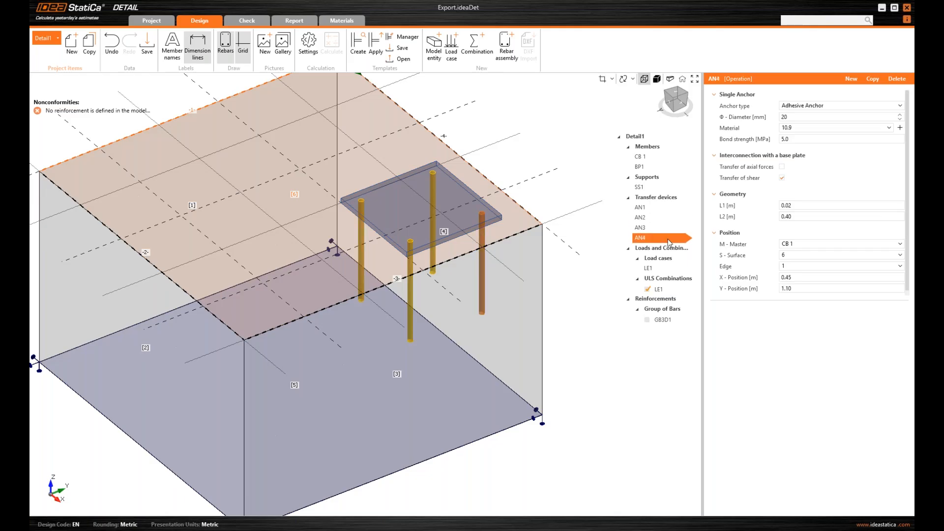
click(671, 268)
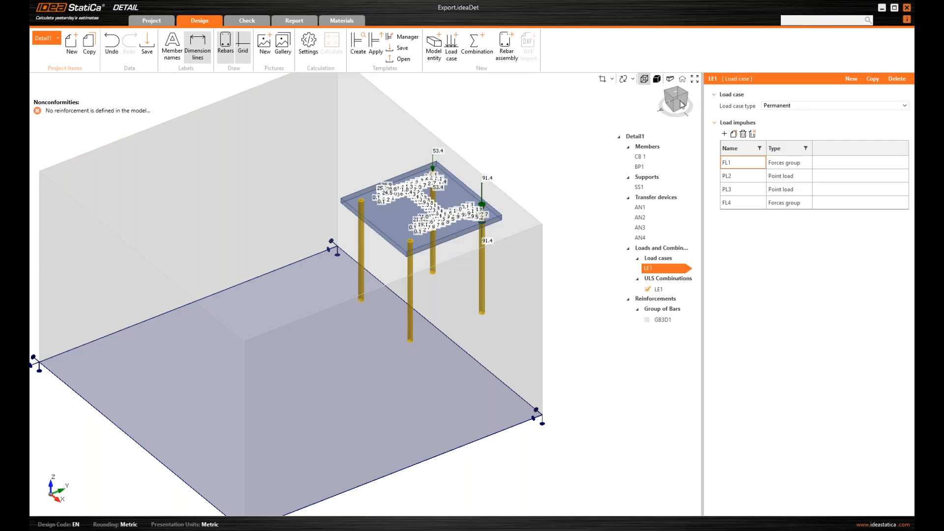
Rotate, zoom and pan around the base plate to inspect LE1's 53.4 and 91.4 load arrows
drag(682, 104, 682, 103)
scroll(451, 164, up, 2)
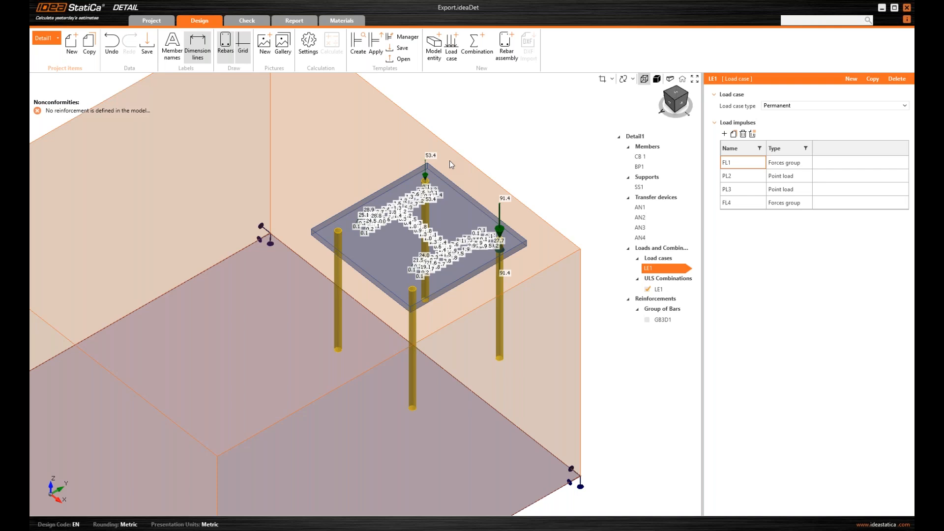
scroll(442, 182, up, 1)
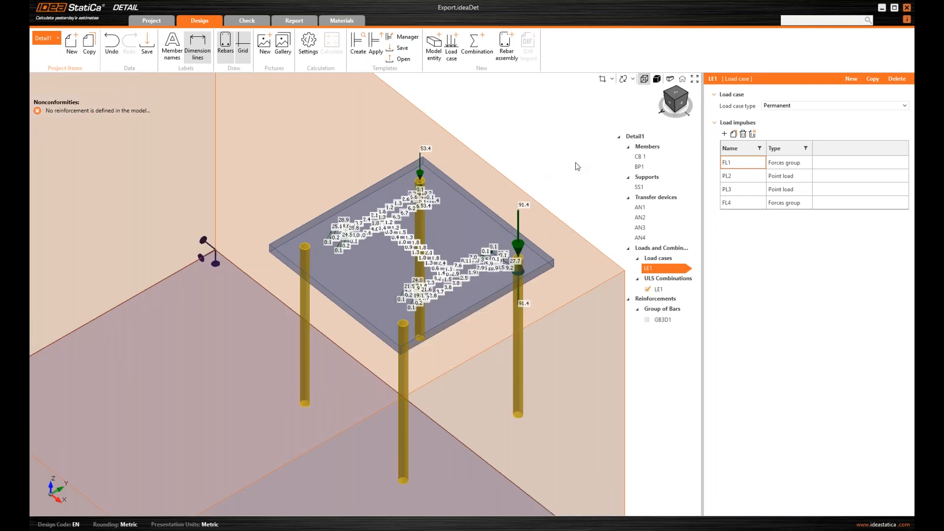
scroll(425, 208, up, 1)
scroll(428, 228, up, 1)
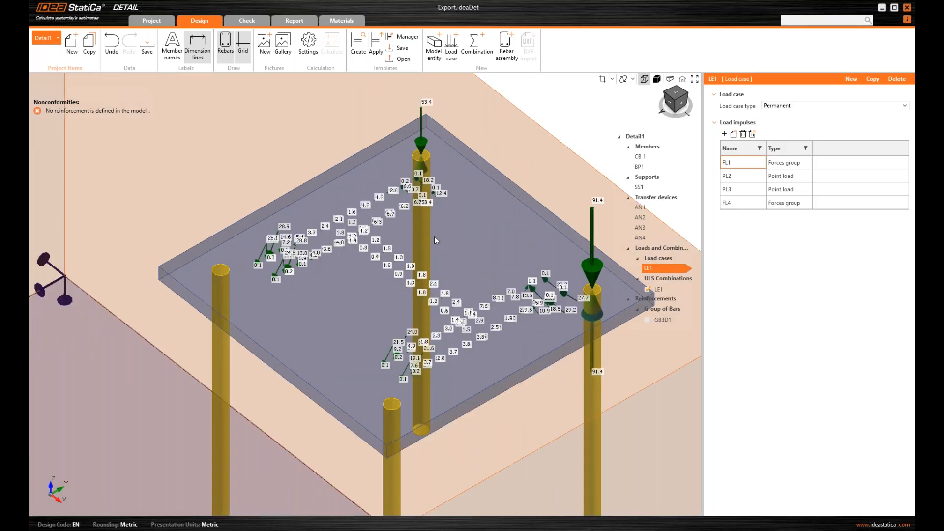
middle_drag(434, 237, 440, 217)
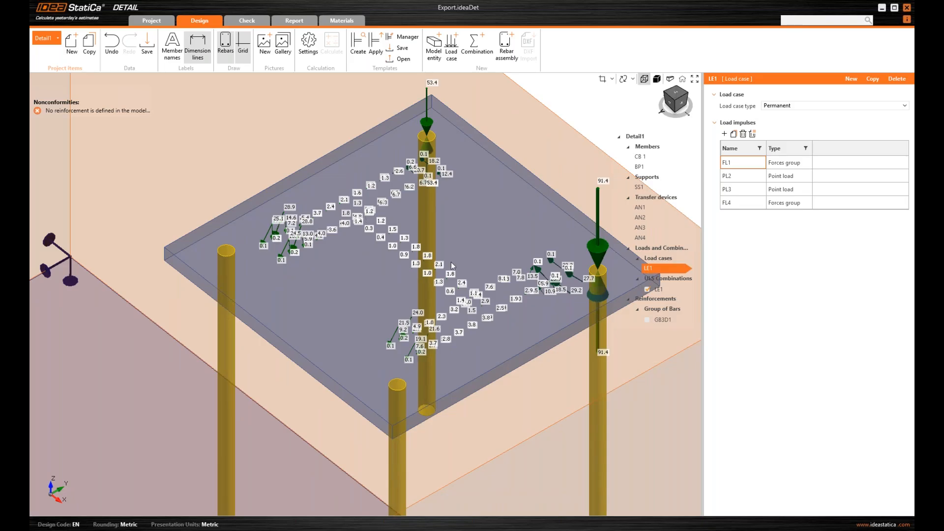
scroll(356, 339, up, 4)
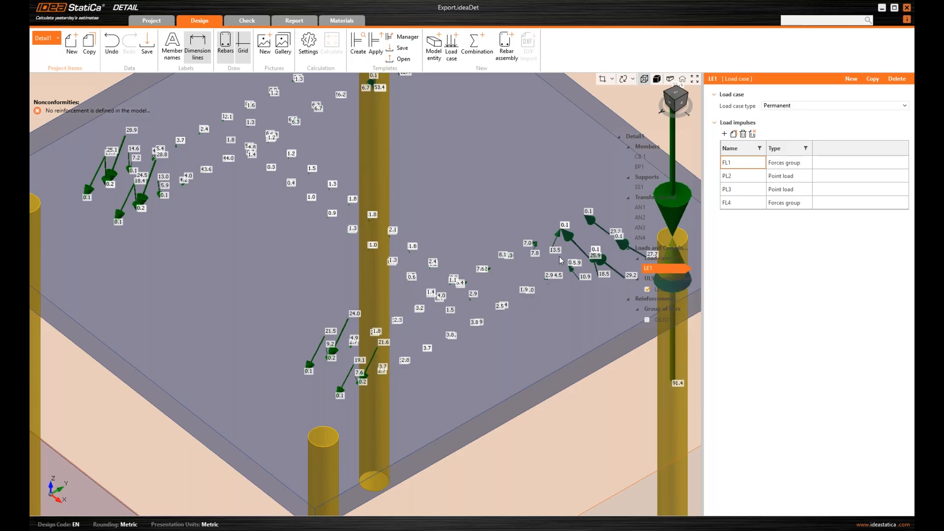
scroll(358, 304, down, 2)
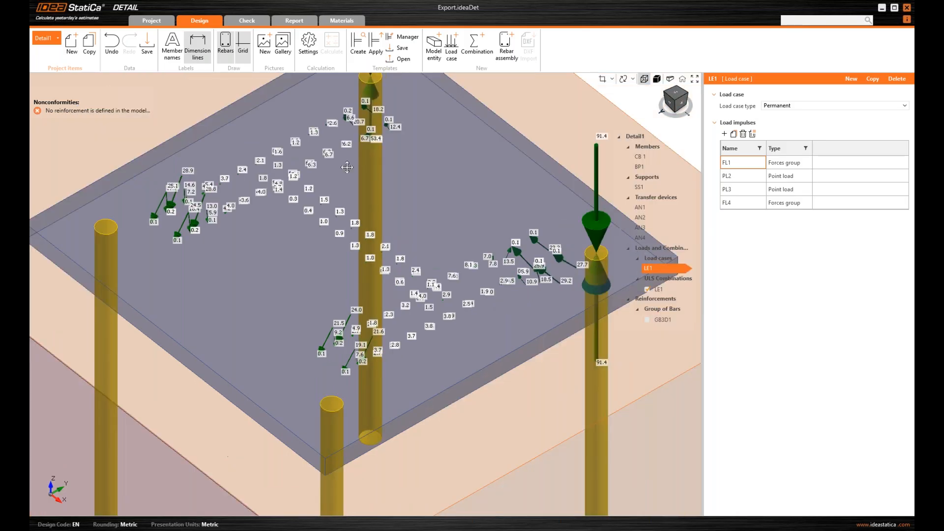
middle_drag(347, 167, 328, 226)
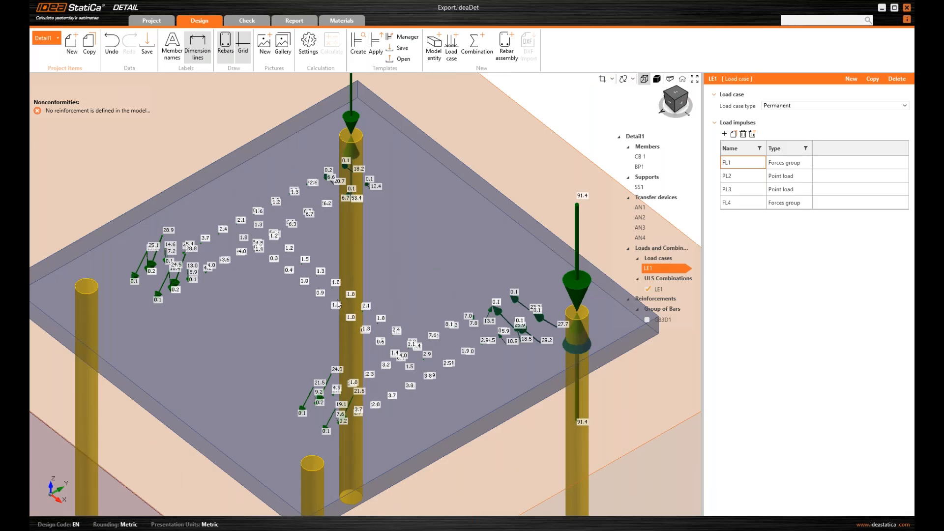
scroll(337, 304, down, 1)
middle_drag(438, 280, 367, 203)
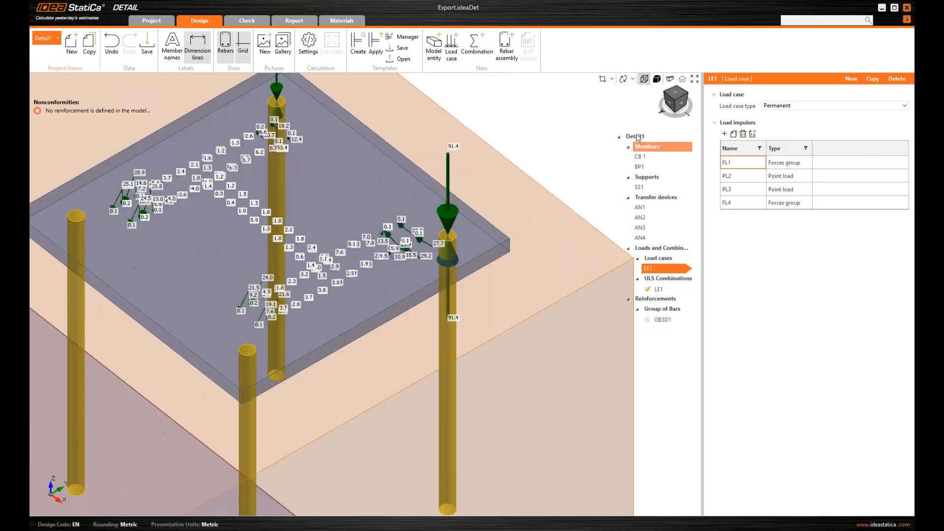
click(679, 104)
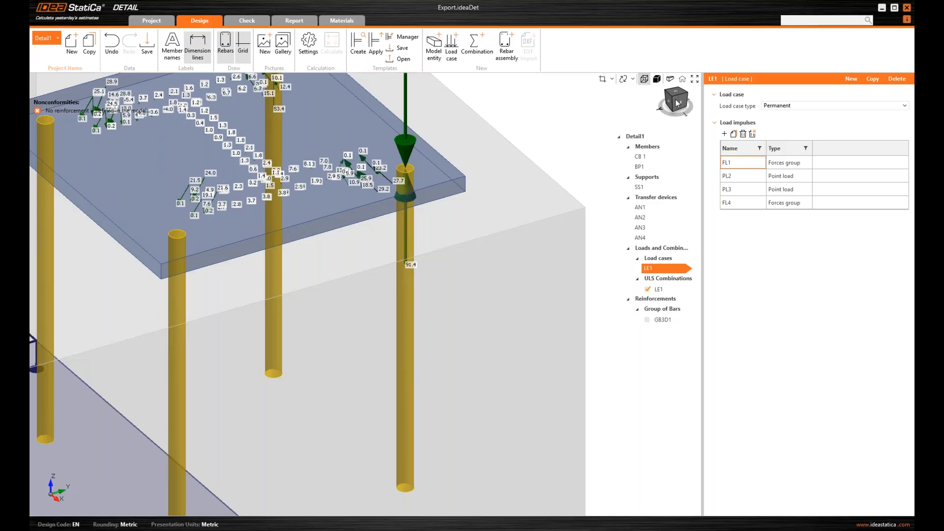
scroll(431, 199, up, 3)
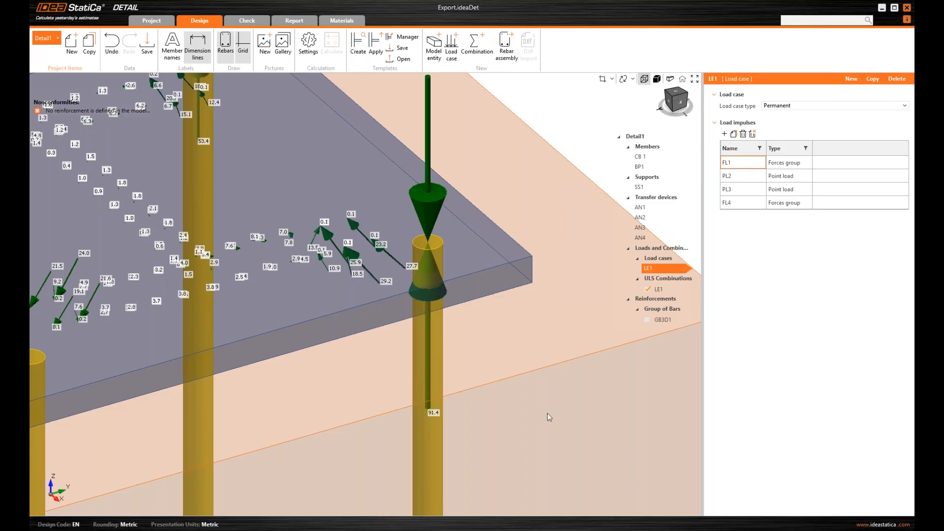
middle_drag(501, 368, 500, 369)
scroll(501, 368, down, 3)
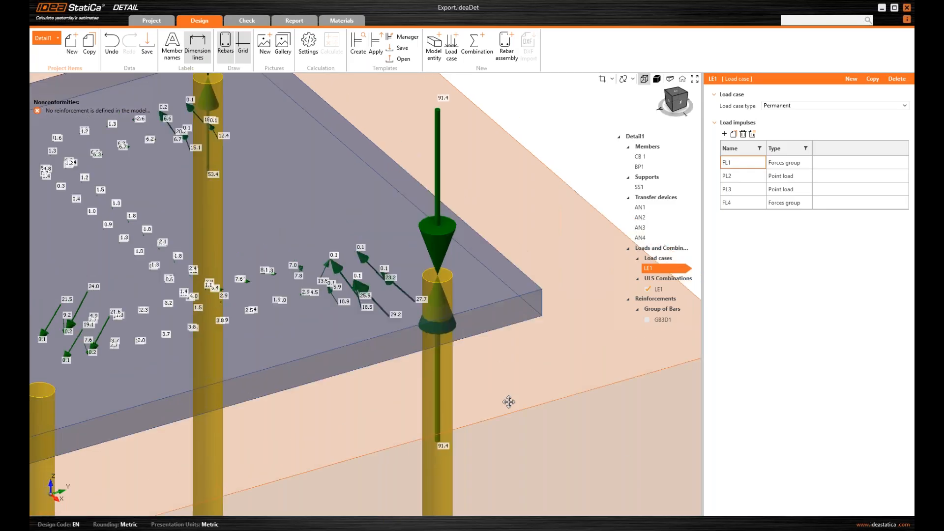
scroll(455, 276, up, 2)
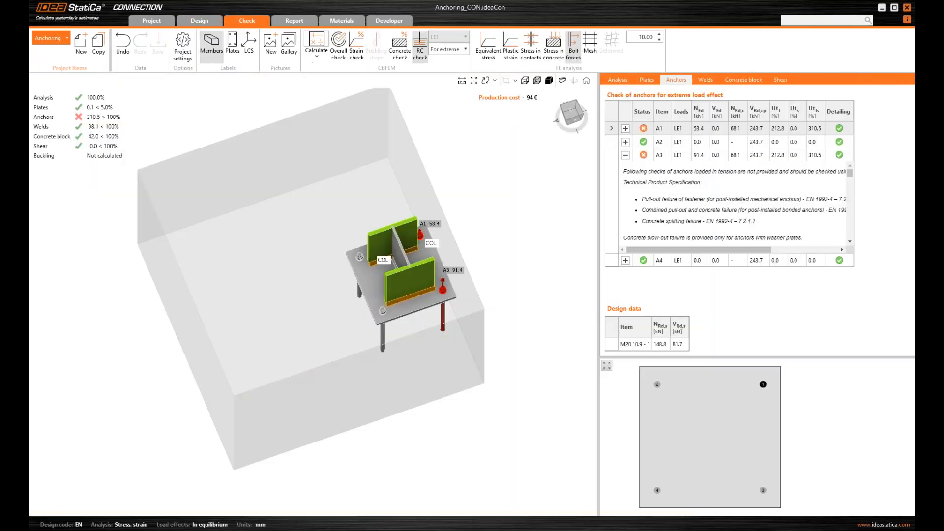
scroll(438, 251, up, 3)
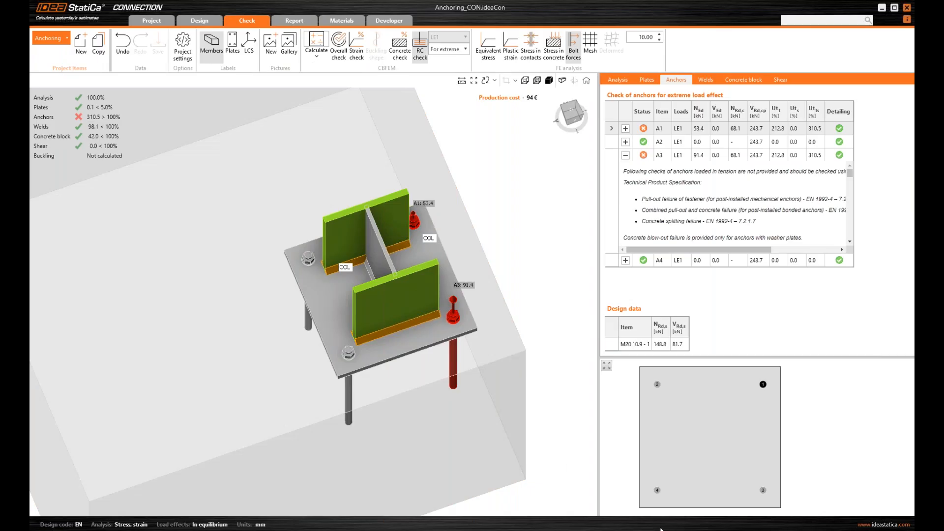
mouse_move(661, 528)
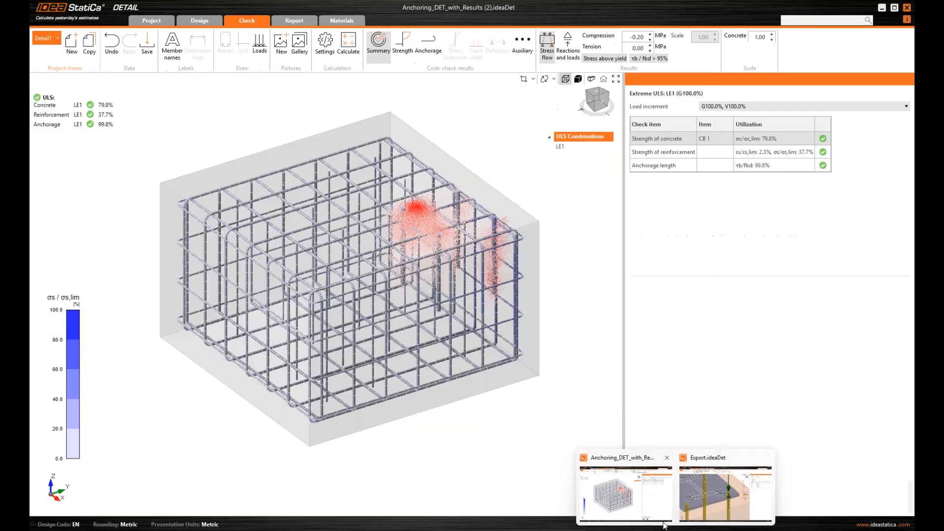
click(725, 493)
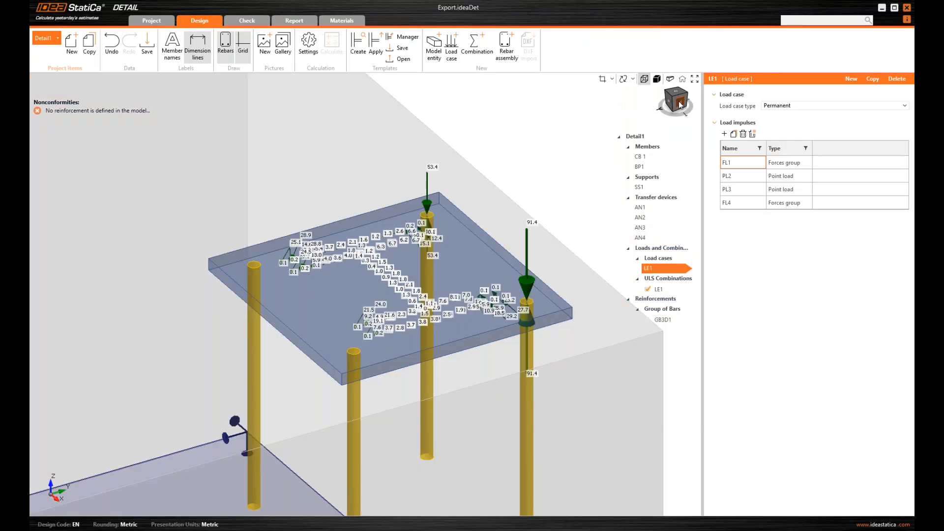
click(680, 105)
click(676, 103)
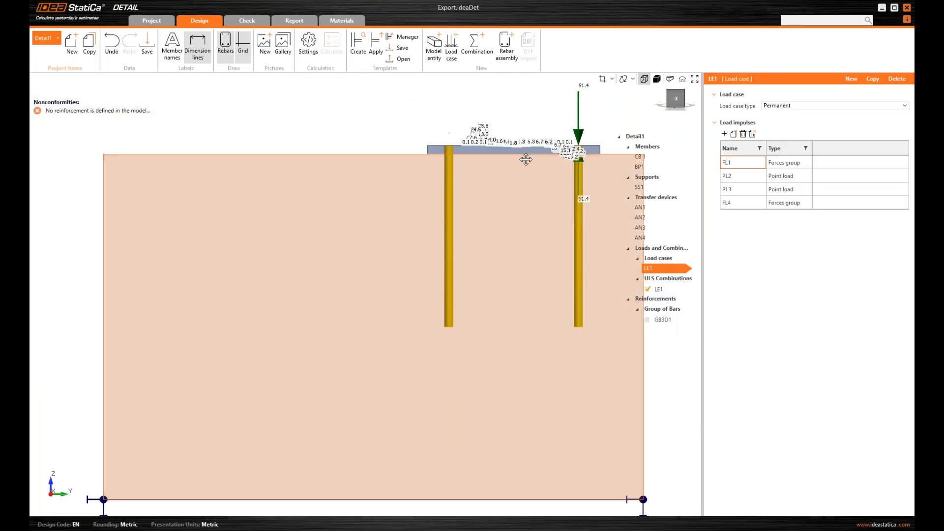
click(674, 102)
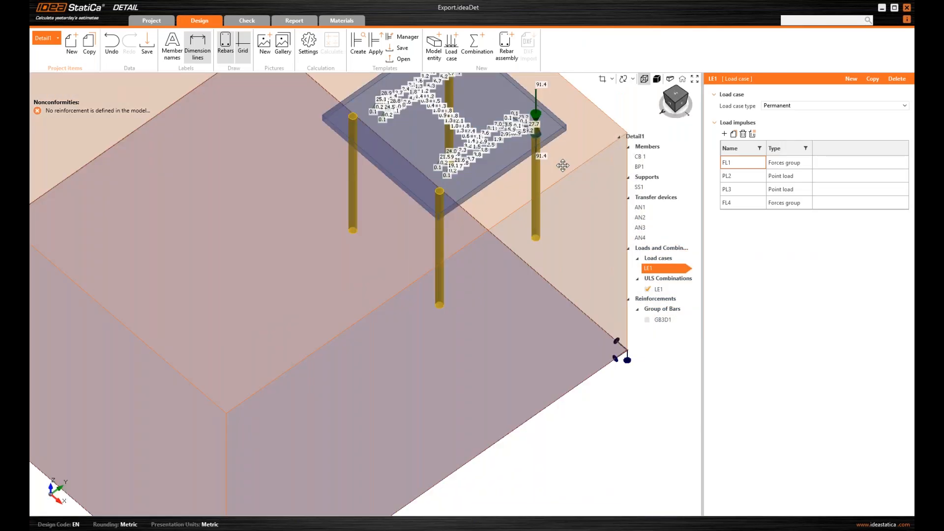
middle_drag(562, 164, 531, 233)
middle_drag(456, 138, 476, 195)
scroll(470, 224, up, 2)
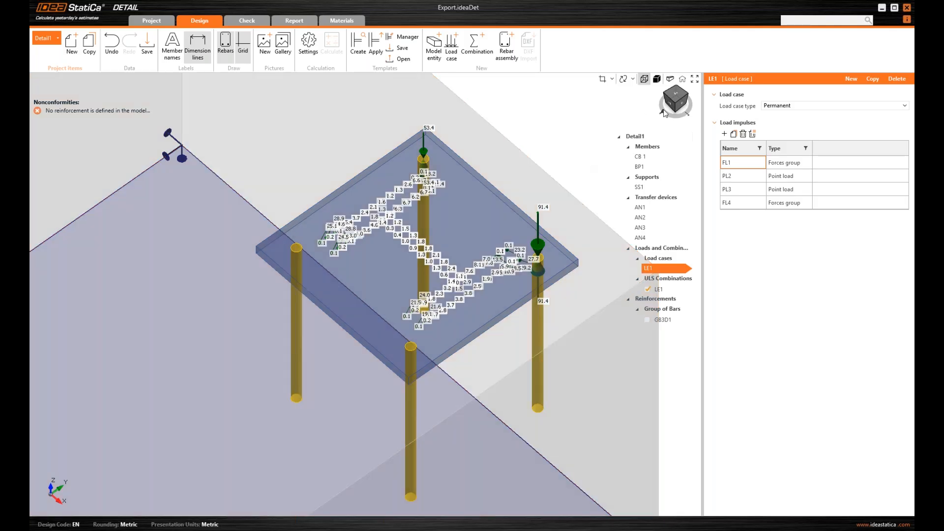
middle_drag(303, 263, 295, 276)
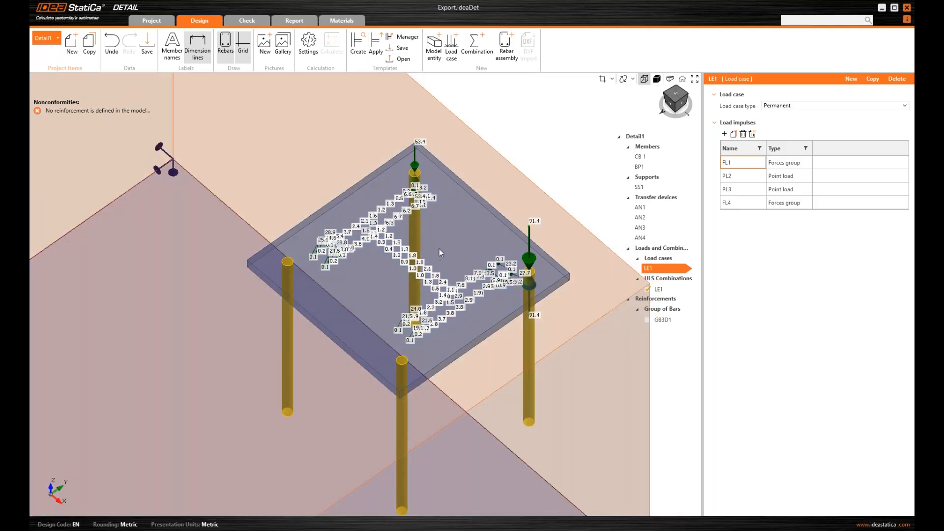
scroll(441, 246, down, 2)
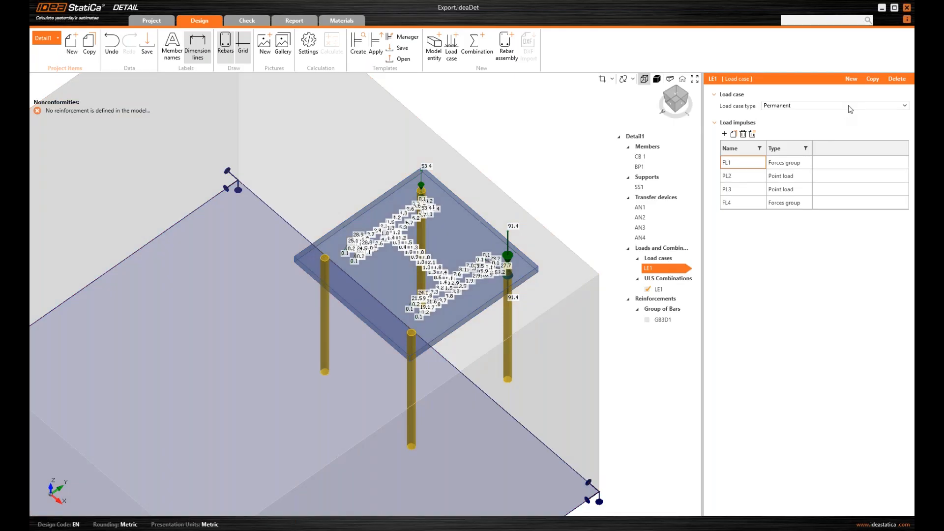
click(851, 80)
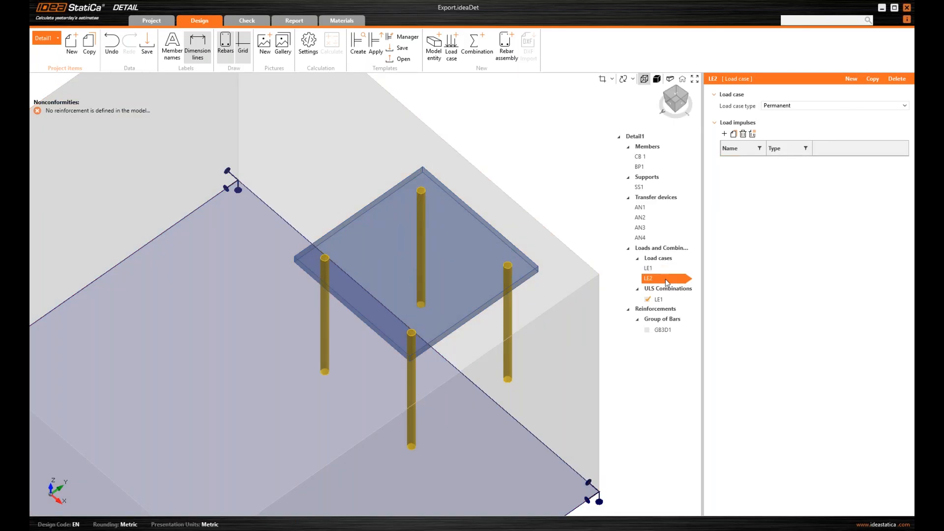
Add a Self weight load impulse SW1 on concrete block CB 1 to load case LE2
click(724, 134)
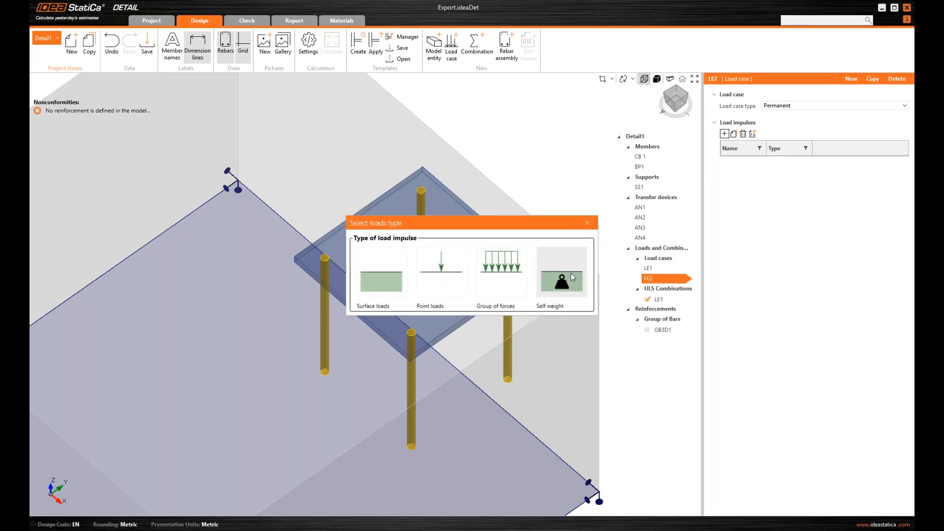
click(570, 273)
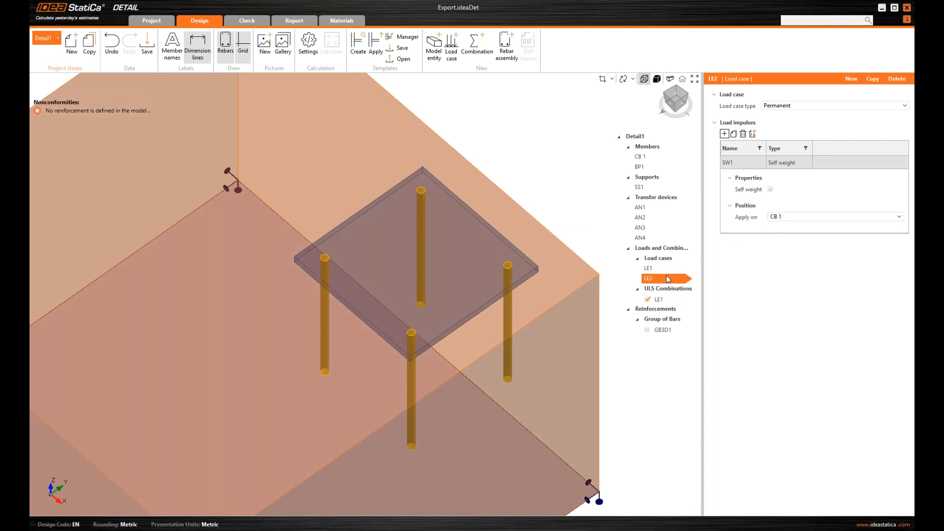
scroll(543, 265, down, 2)
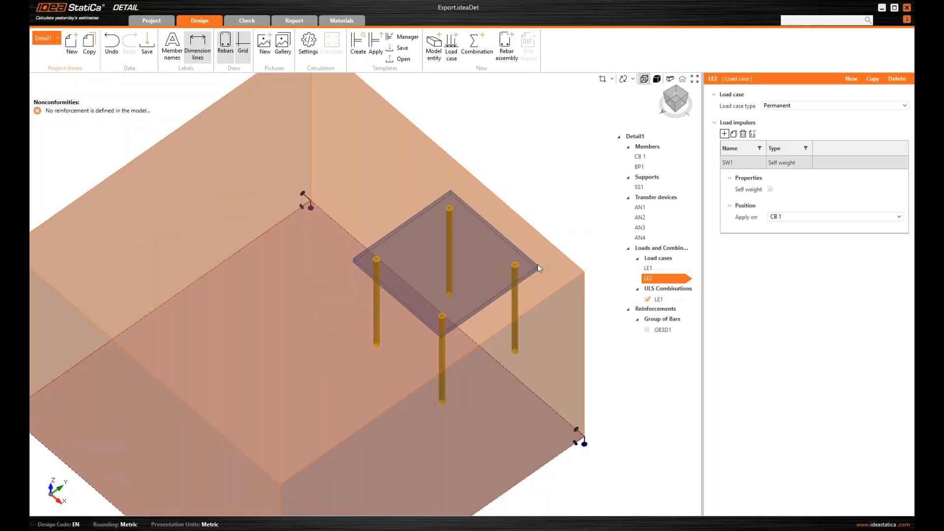
scroll(538, 264, down, 3)
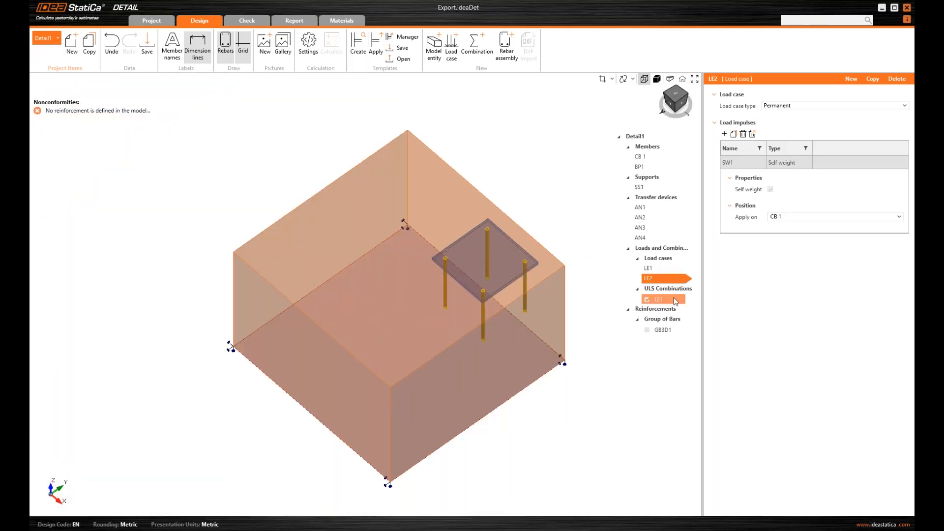
Define ULS combination LE1 as LE1+LE2 by giving LE2 a factor of 1
click(675, 300)
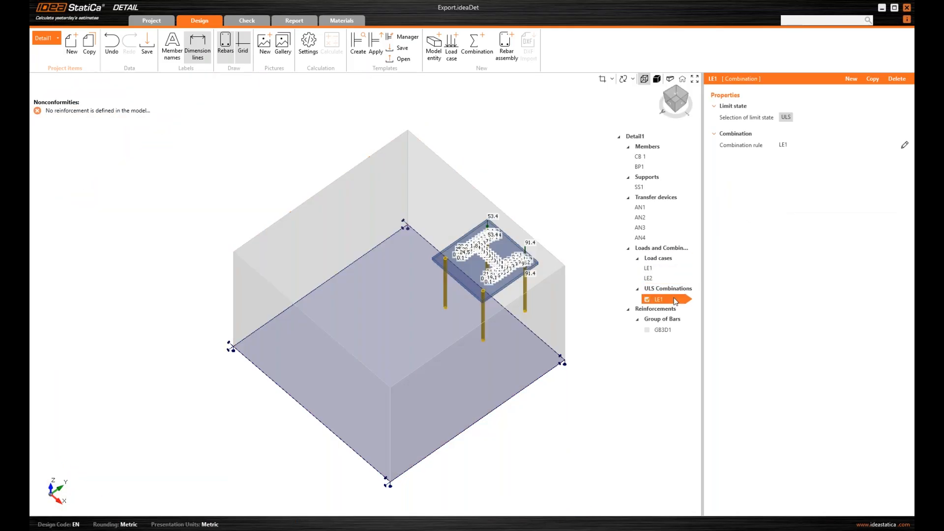
click(905, 145)
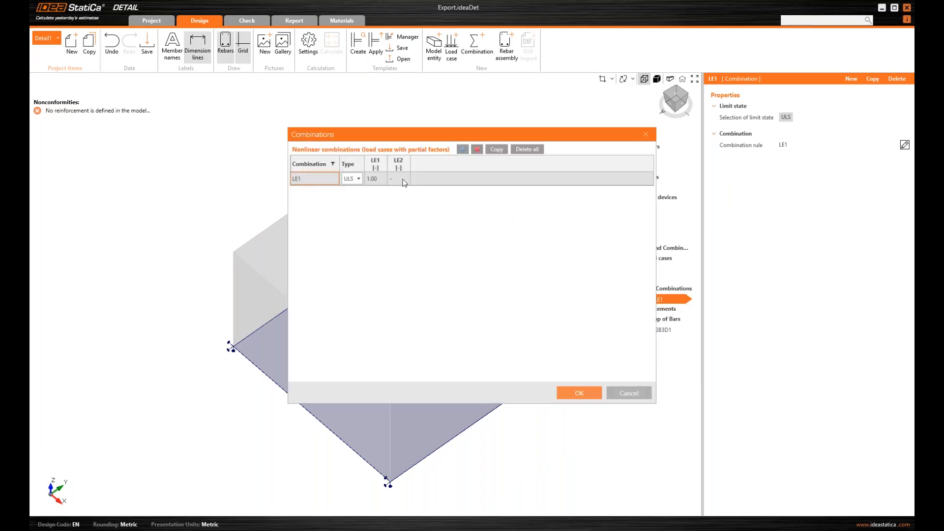
text(1)
key(Return)
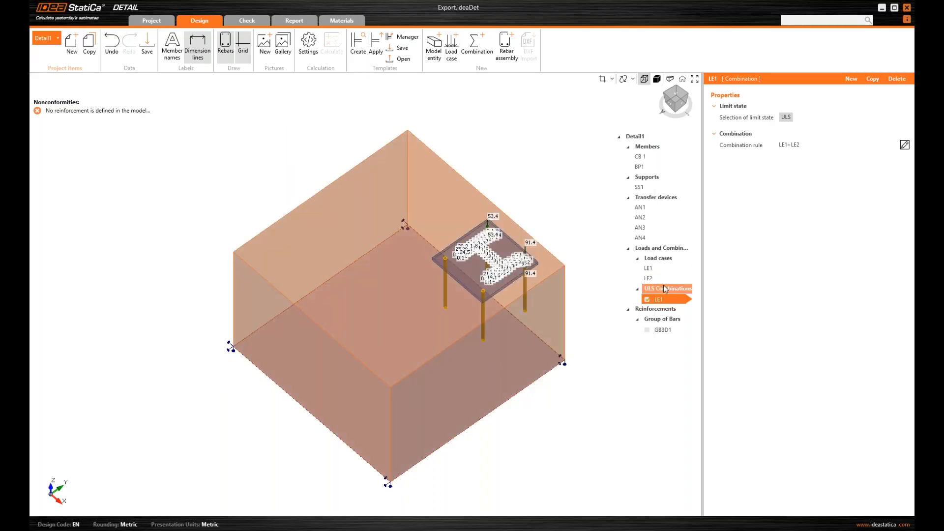
Reactivate bar group GB3D1 so its seven bent bars show in the footing
scroll(580, 274, up, 2)
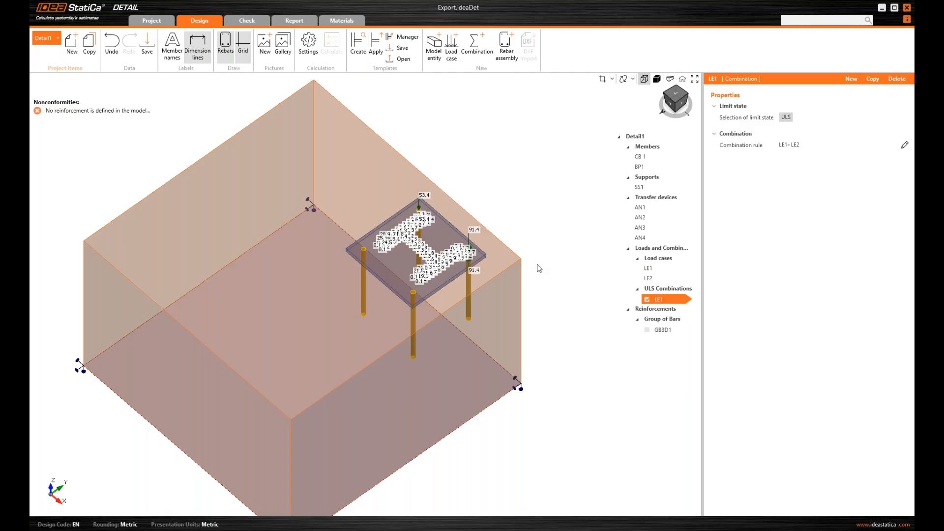
scroll(538, 265, down, 3)
middle_drag(537, 266, 568, 252)
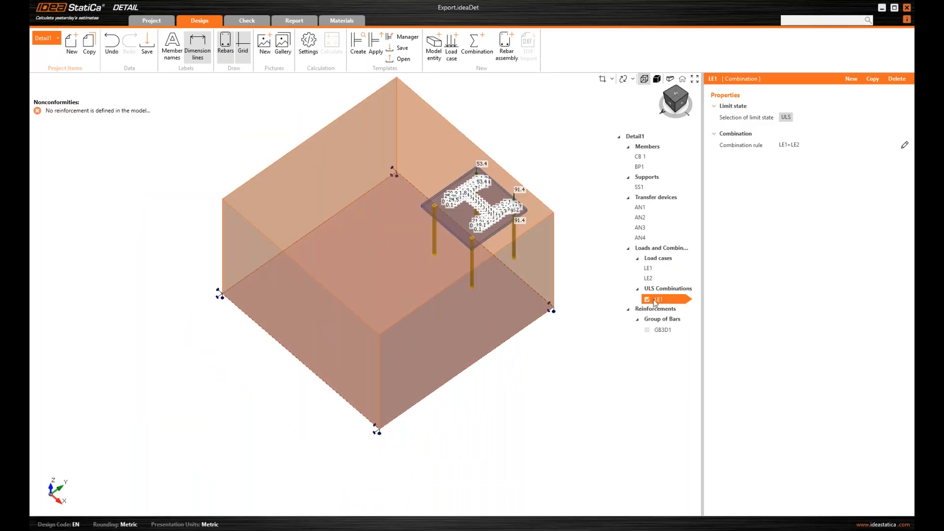
click(648, 329)
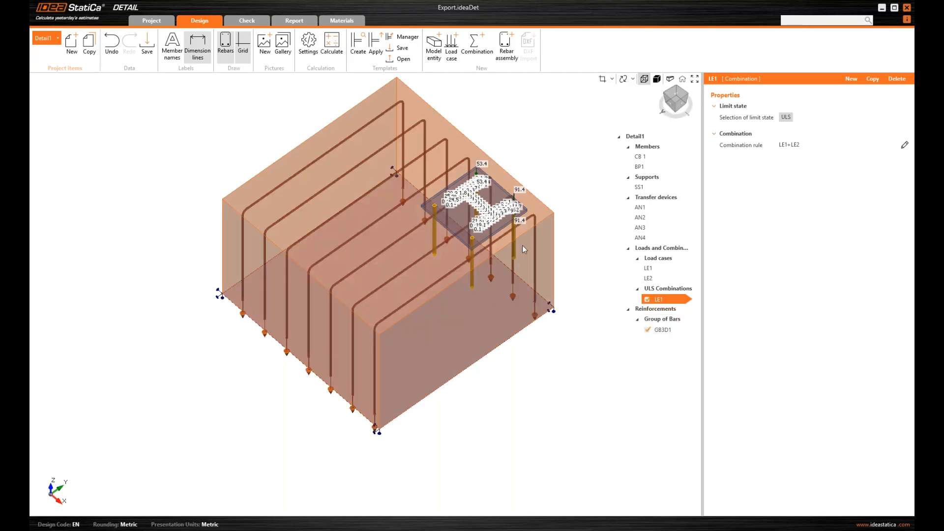
Change bar group GB3D1's Edges value to 1 2 3 4
scroll(522, 245, down, 2)
drag(678, 104, 680, 104)
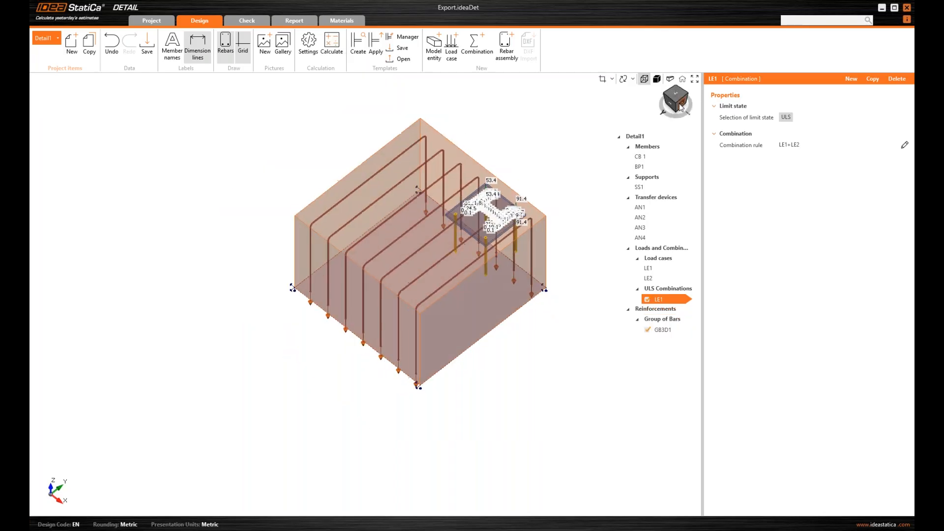
click(663, 329)
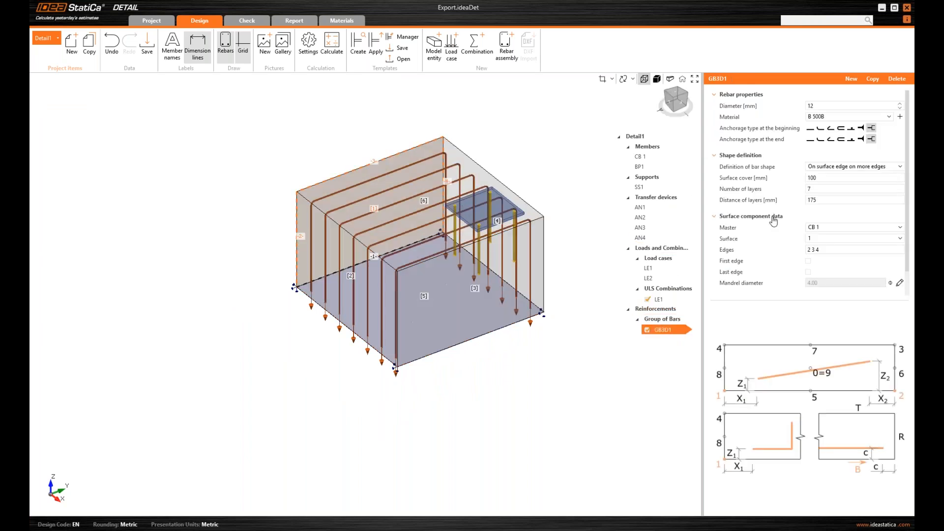
click(816, 249)
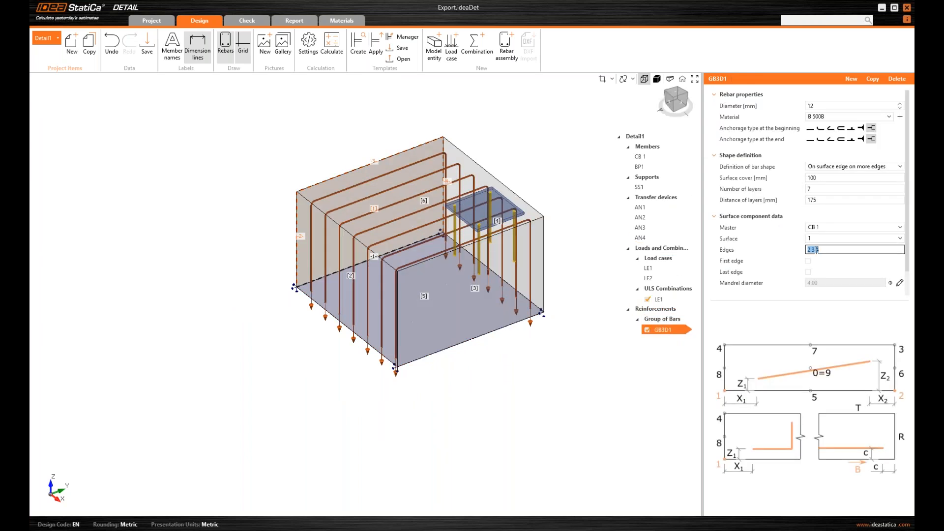
click(816, 249)
key(Home)
text(1)
key(Return)
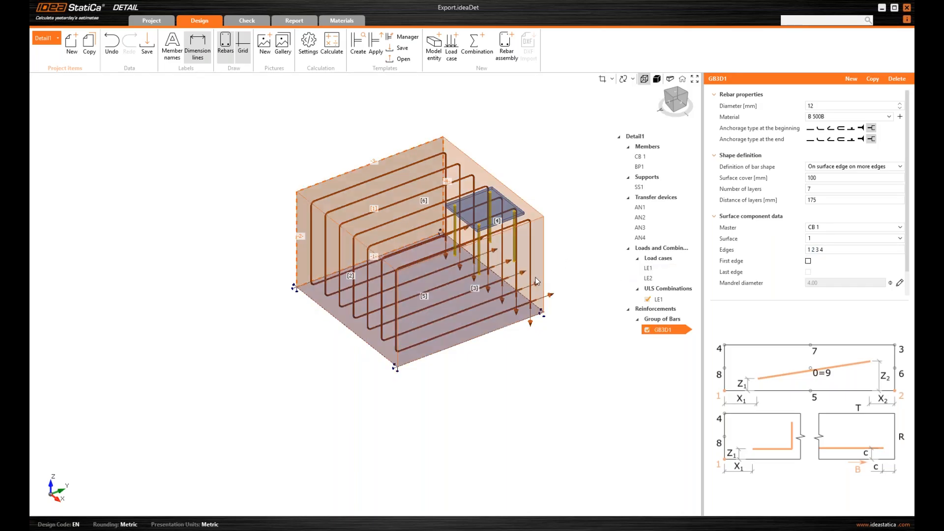
Set bent anchorage at both the beginning and the end of GB3D1's bars
scroll(536, 281, up, 3)
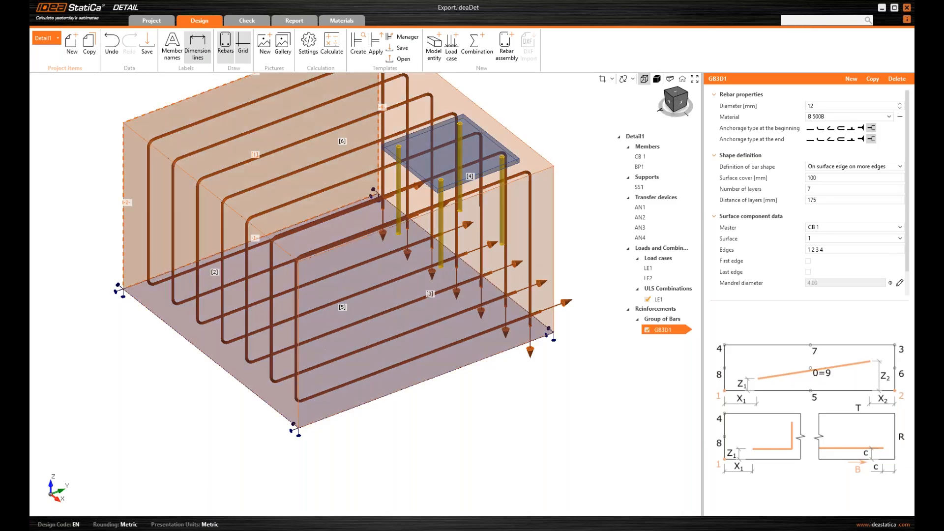
click(861, 128)
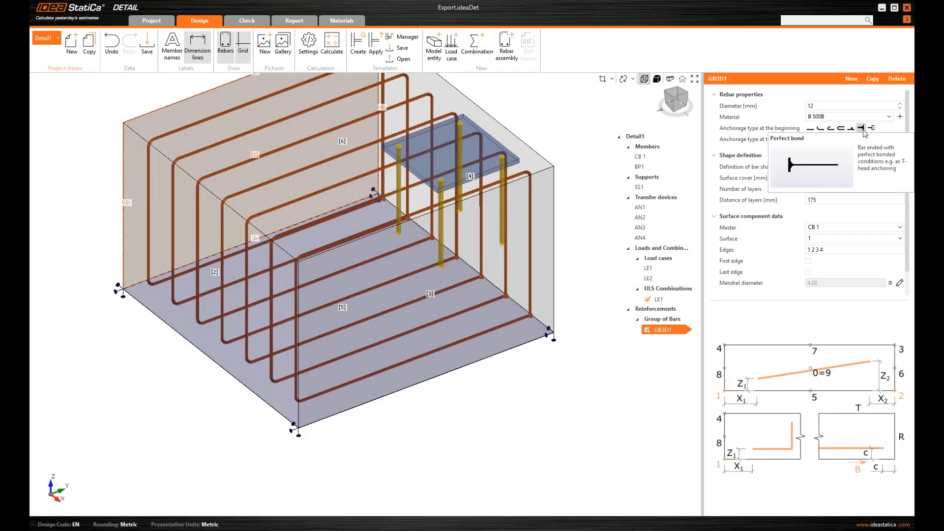
click(830, 128)
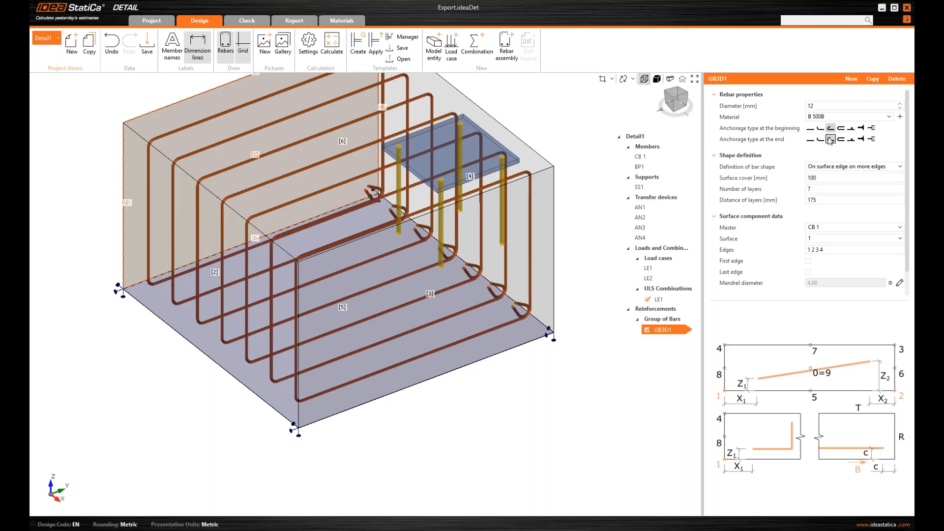
click(820, 128)
click(820, 139)
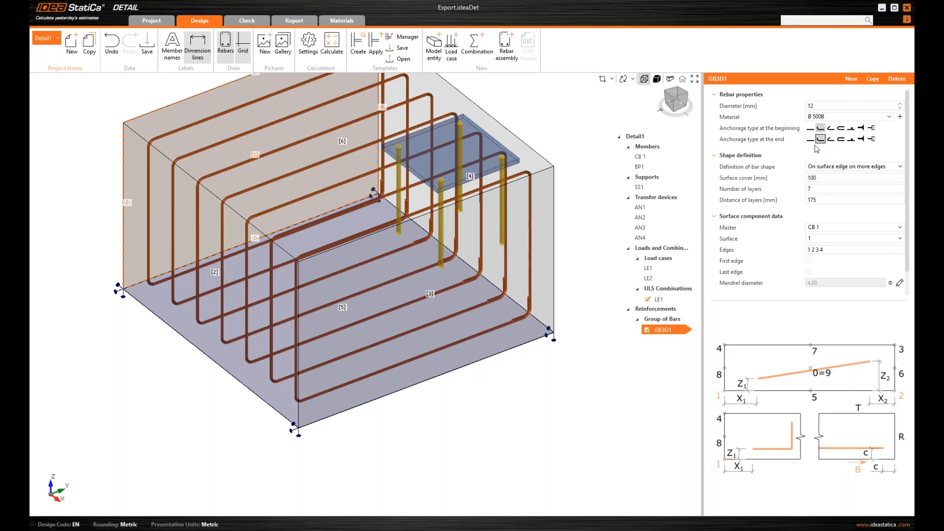
scroll(579, 313, down, 2)
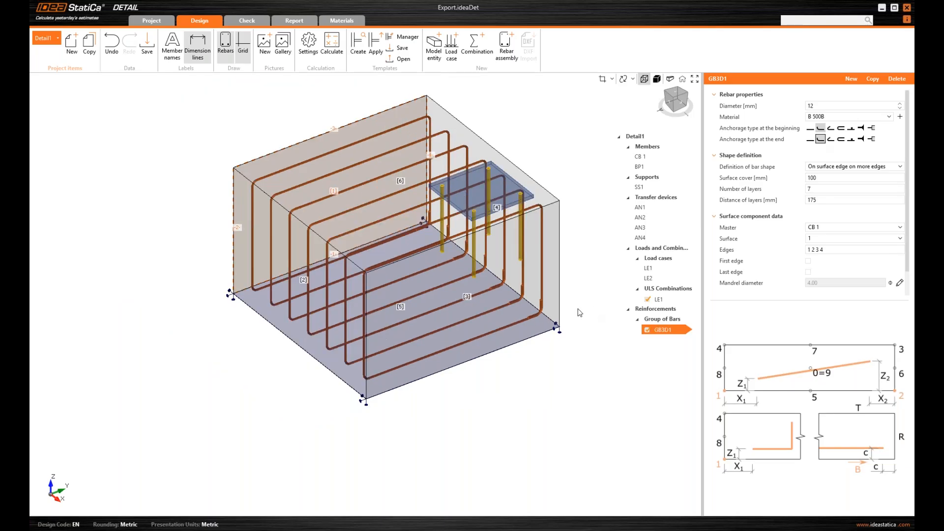
Copy GB3D1 to create GB3D2 and place its 12 mm bars on surface 2
right_click(673, 329)
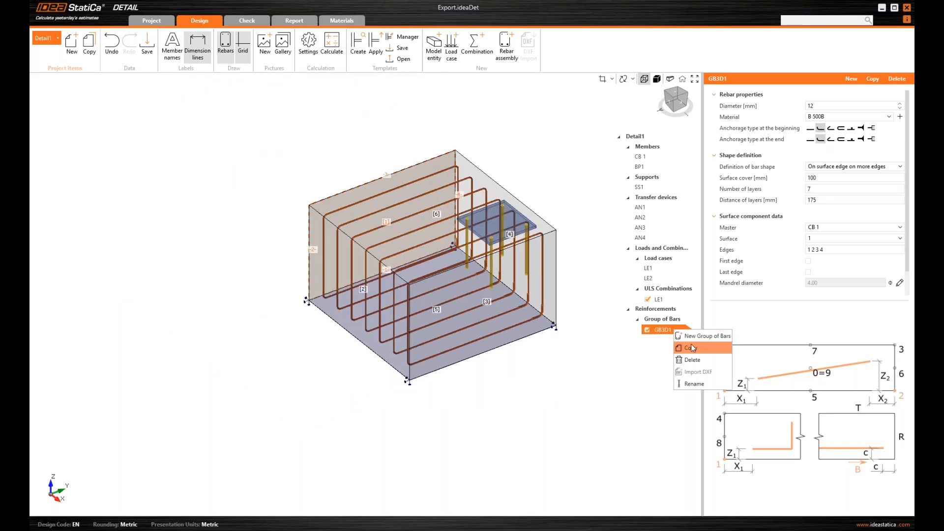
click(692, 347)
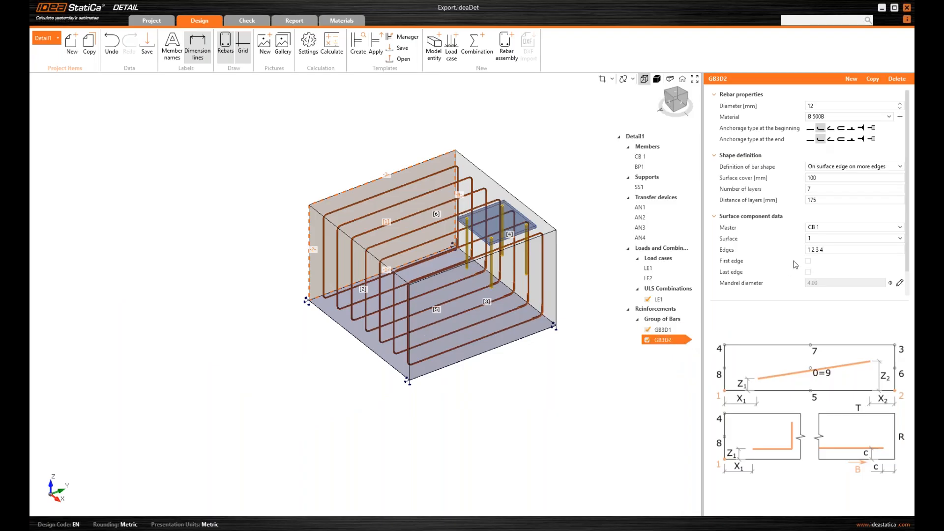
click(820, 240)
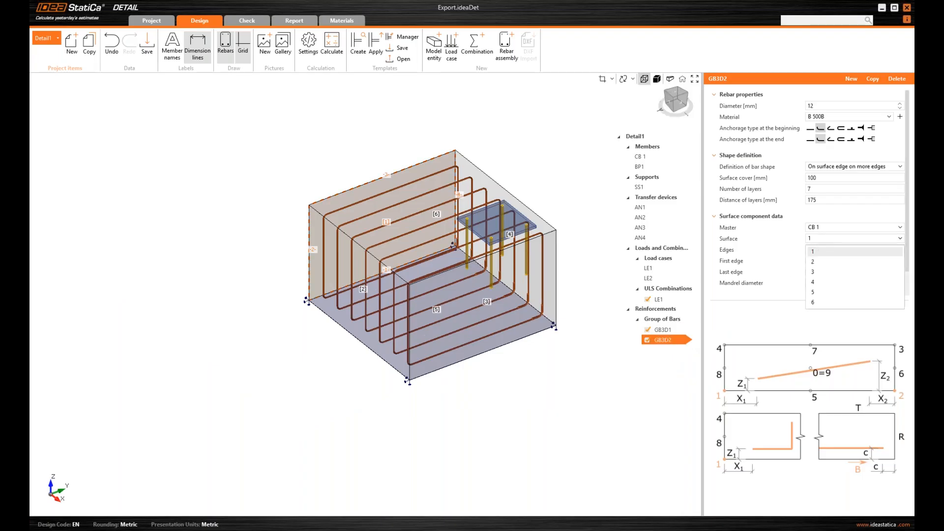
click(819, 263)
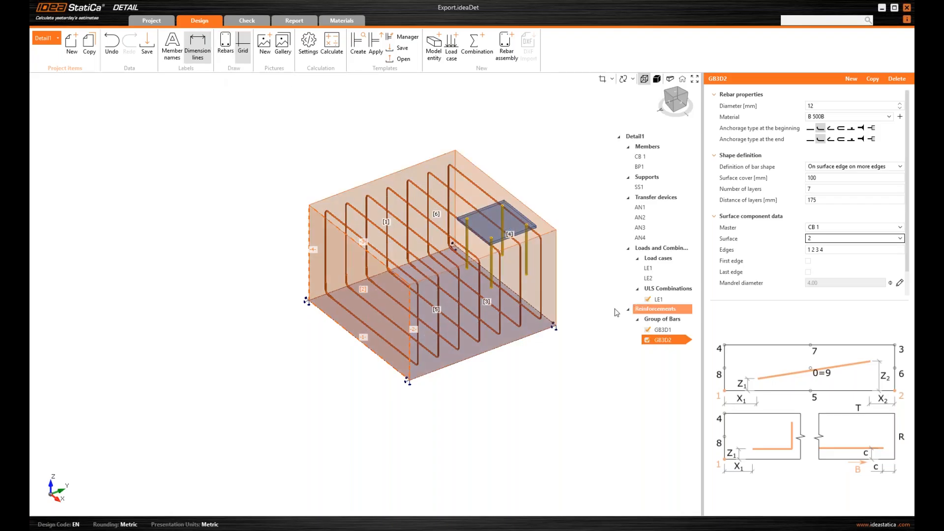
middle_drag(581, 317, 573, 319)
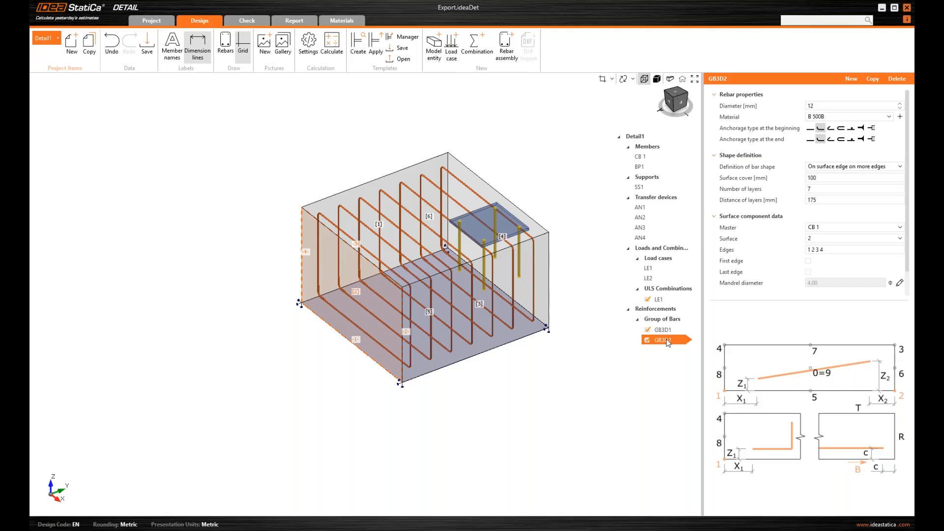
Copy GB3D2 as GB3D3 and give it 8 mm bars in 4 layers
right_click(667, 344)
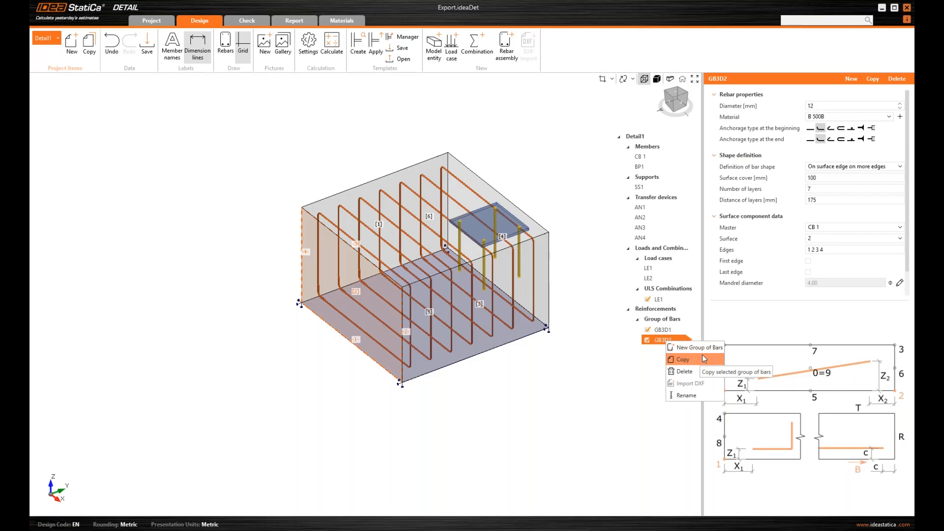
click(703, 359)
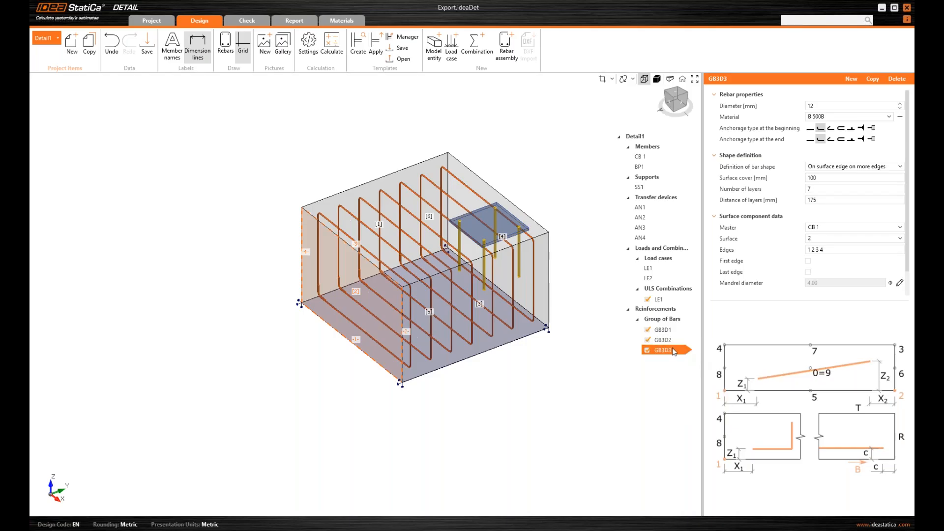
double_click(823, 105)
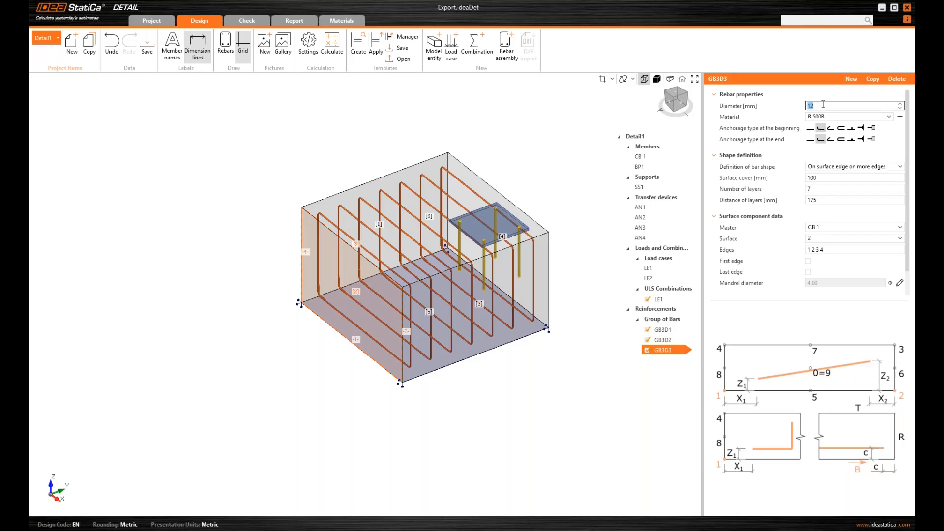
text(8)
key(Tab)
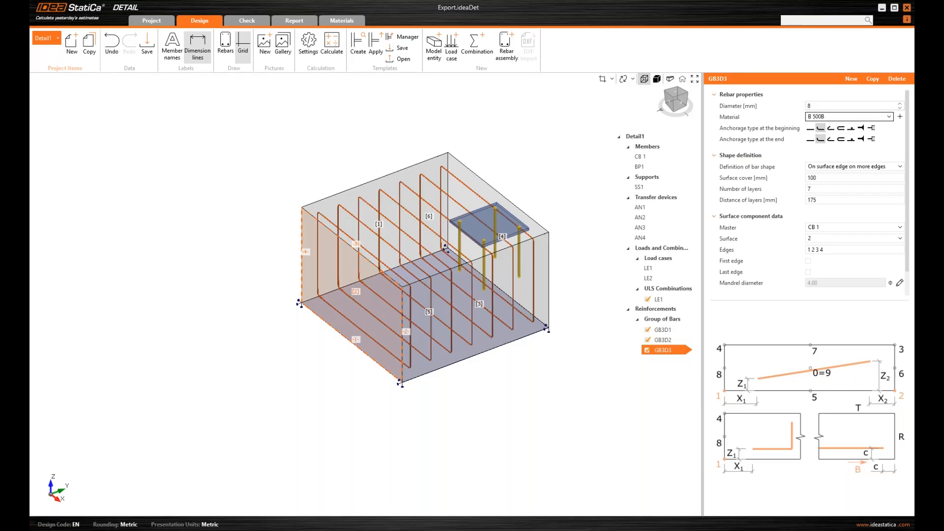
double_click(822, 189)
text(4)
key(Tab)
Space GB3D3's layers 200 mm apart and place them on surface 5
text(1)
key(BackSpace)
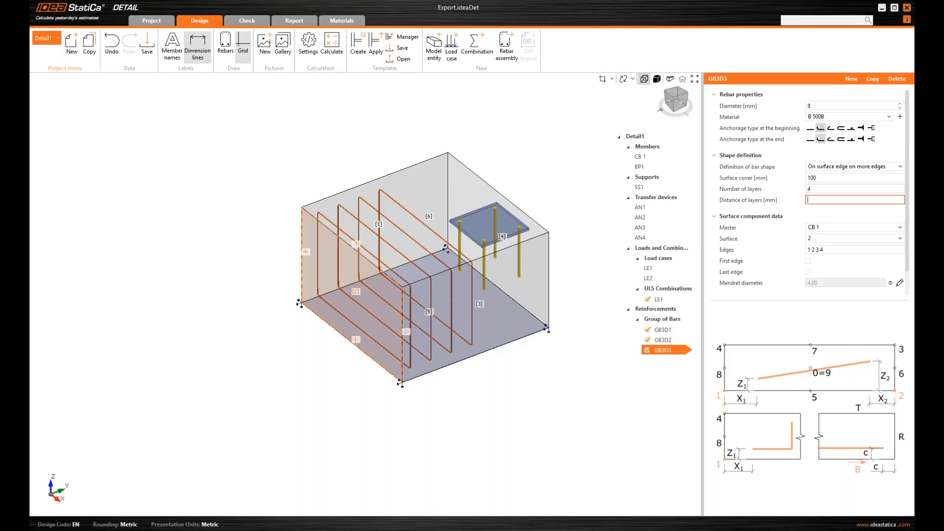
text(200)
key(Tab)
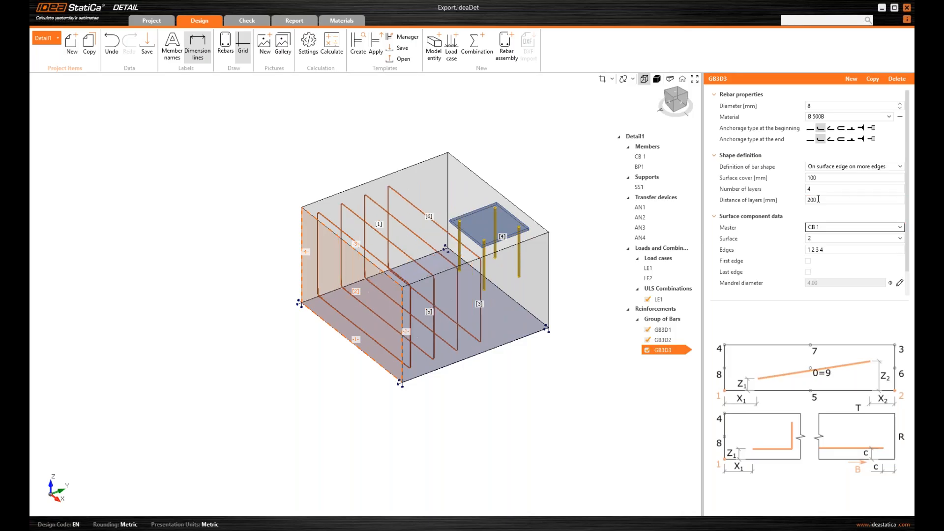
click(820, 240)
click(821, 293)
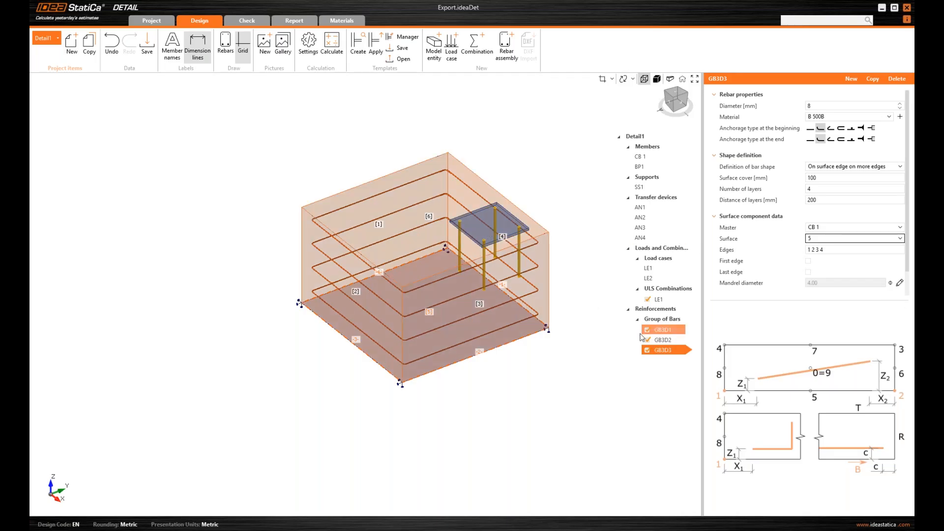
right_click(667, 355)
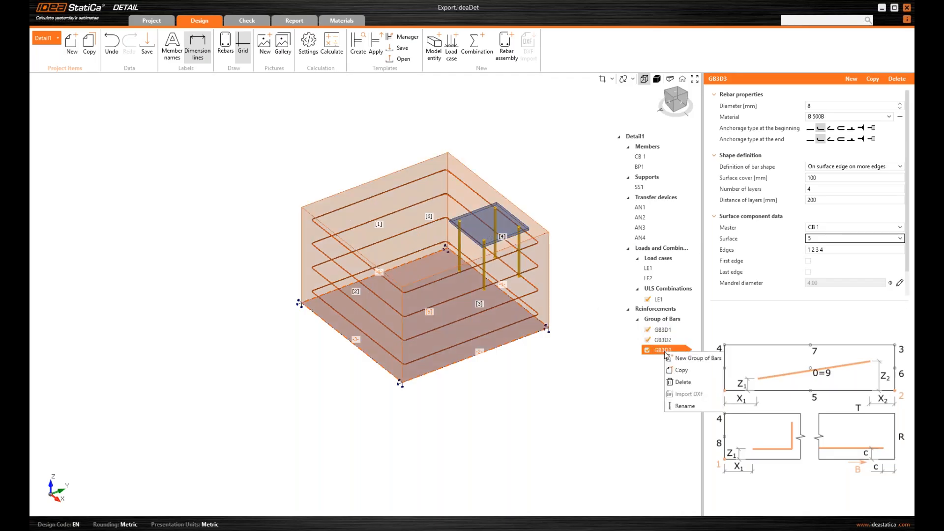
Copy GB3D3 as GB3D4, defined on a single surface edge, edge 2
click(693, 358)
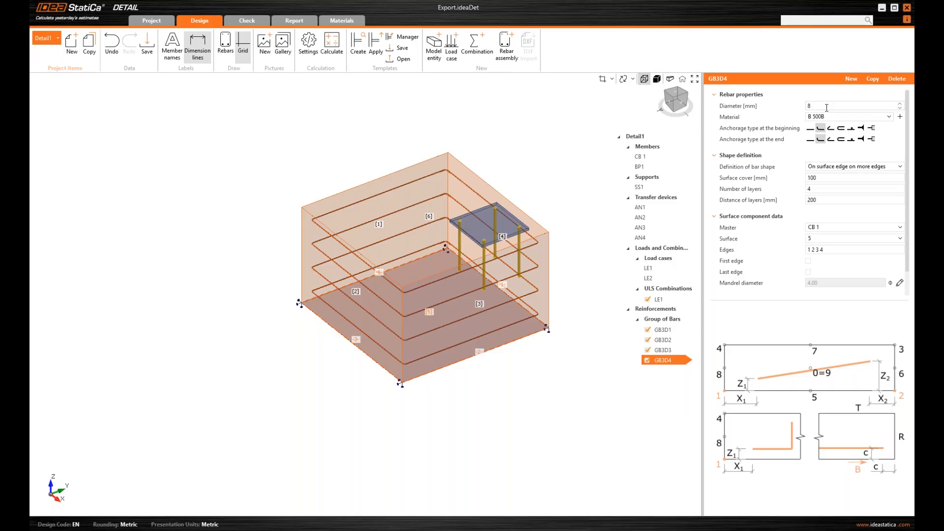
click(834, 168)
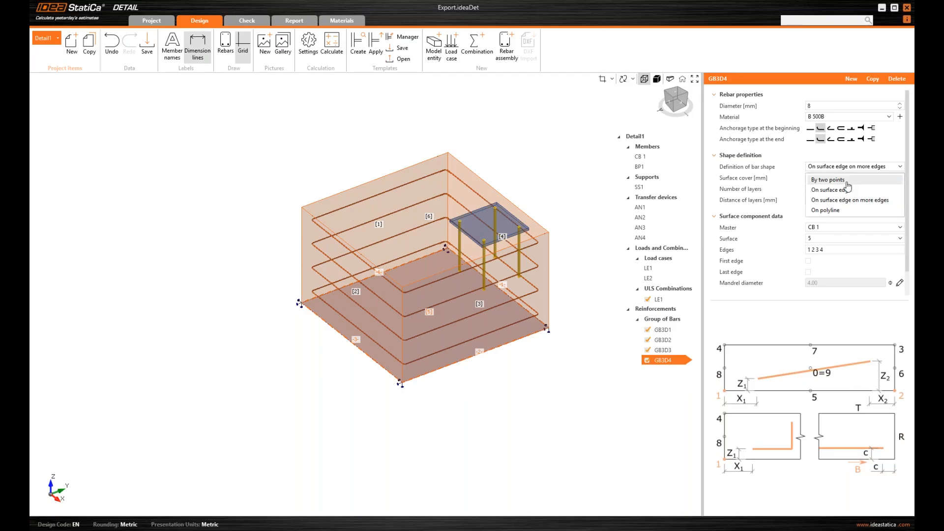
click(853, 191)
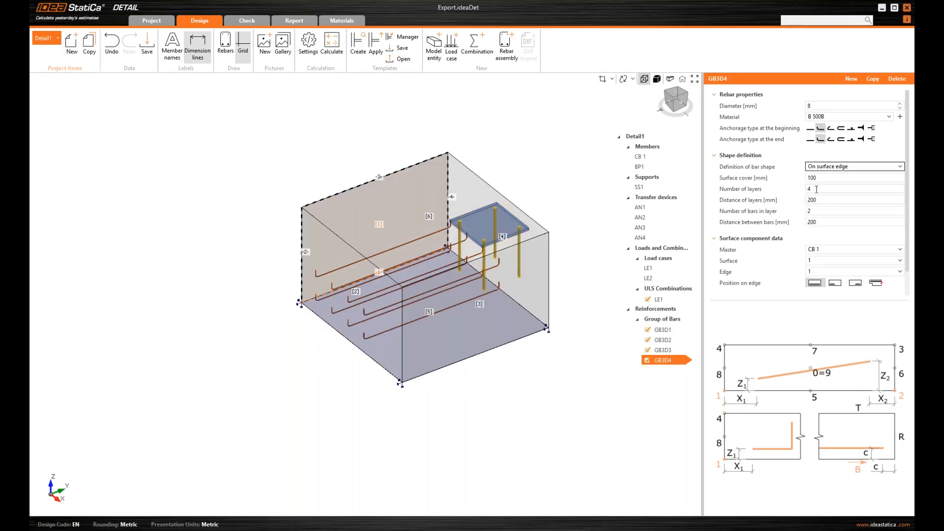
click(824, 273)
click(823, 294)
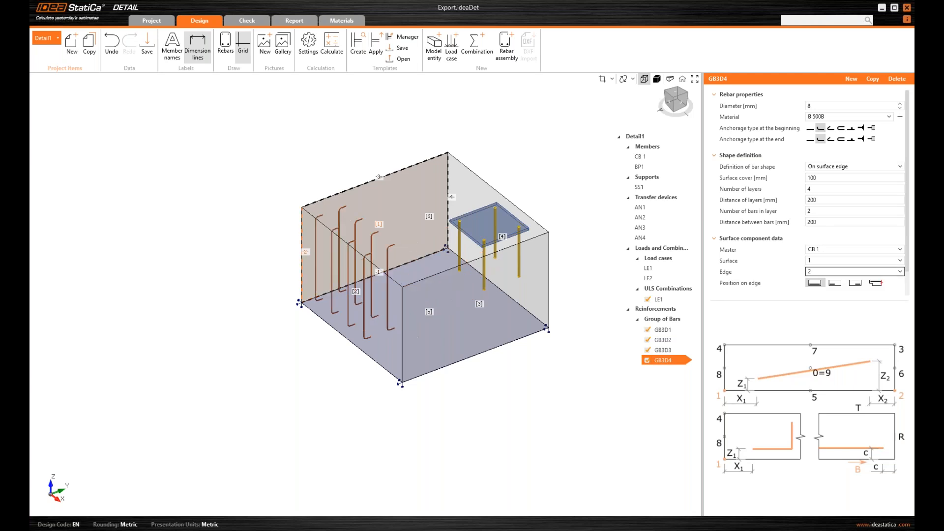
Give GB3D4 250 mm surface cover, 250 mm layer distance, and four bars per layer at 250 mm
click(824, 177)
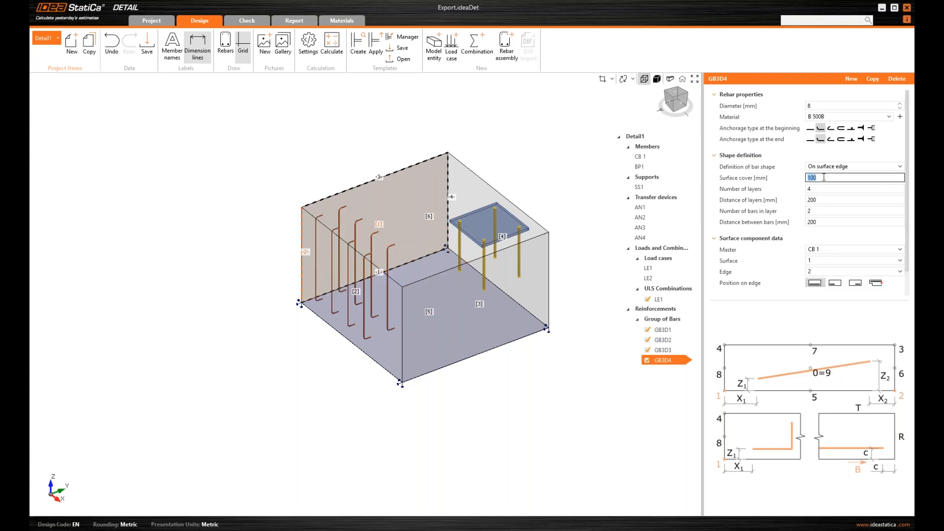
text(250)
key(Tab)
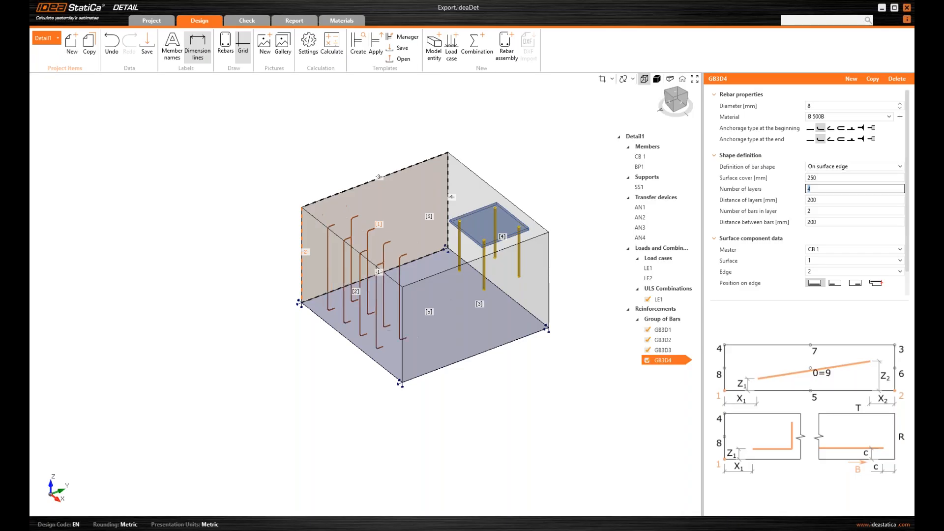
click(826, 200)
text(250)
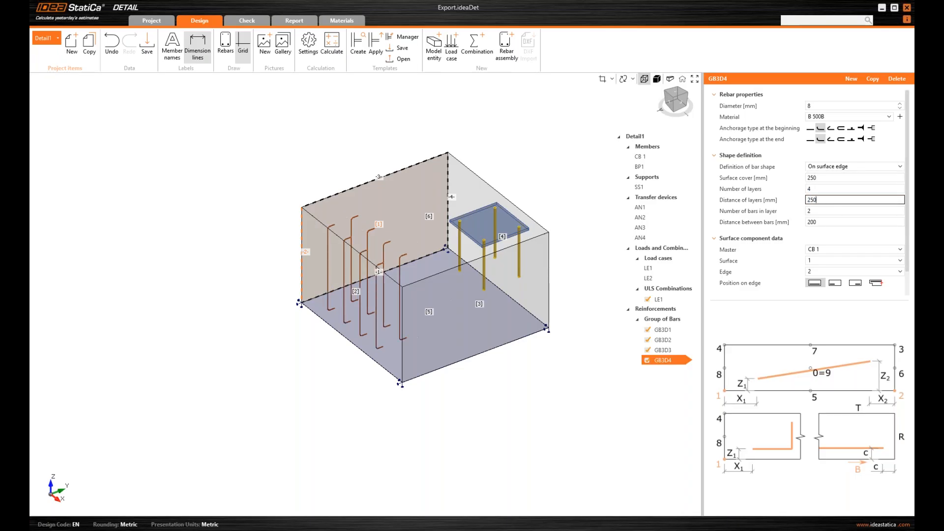
key(Tab)
text(4)
key(Tab)
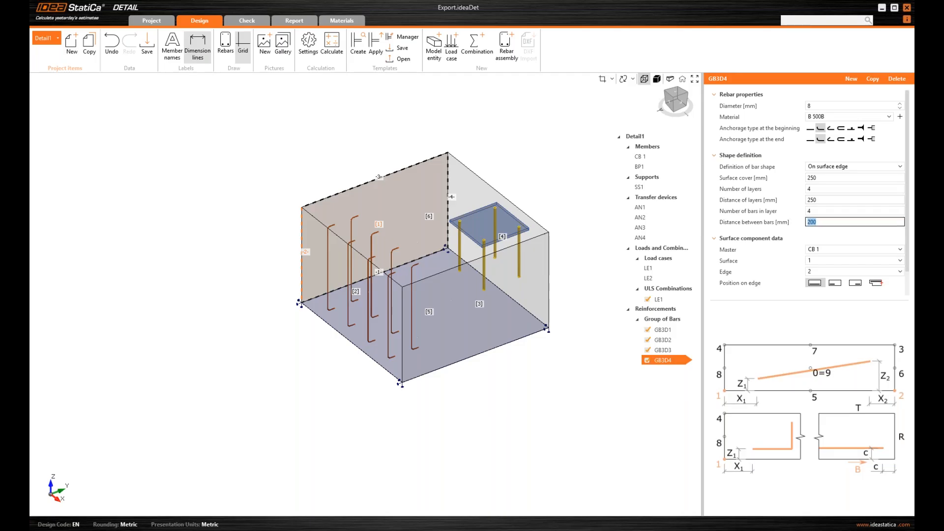
text(250)
key(Tab)
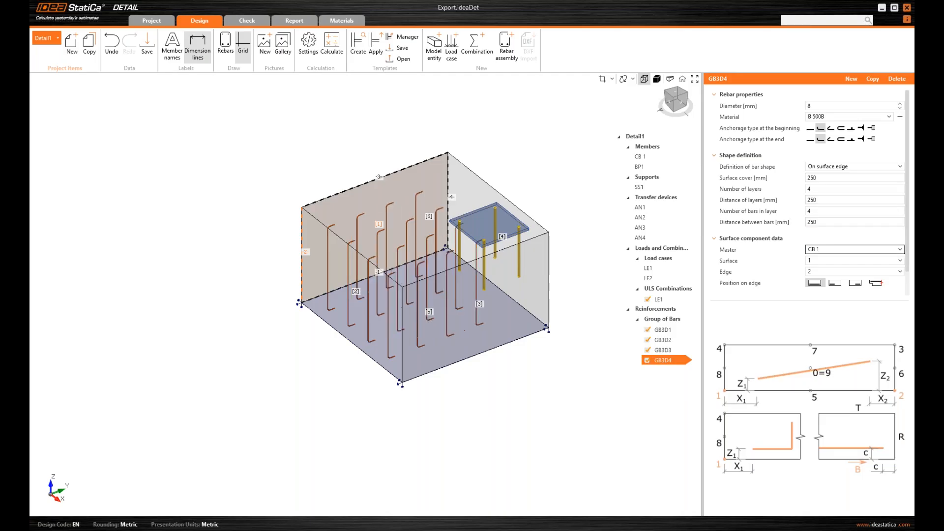
click(682, 104)
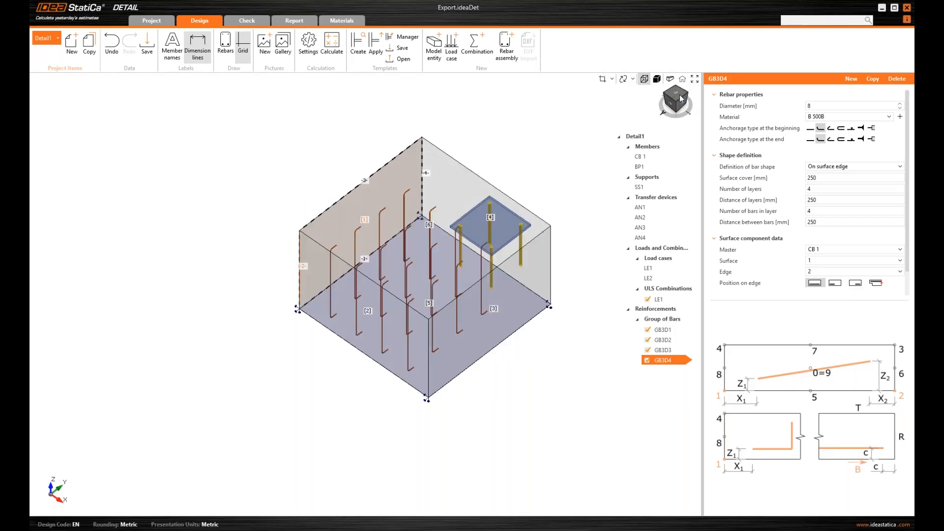
drag(682, 99, 691, 110)
Switch GB3D4's edge cover type to User value and set it to 250 mm instead of 45
click(676, 94)
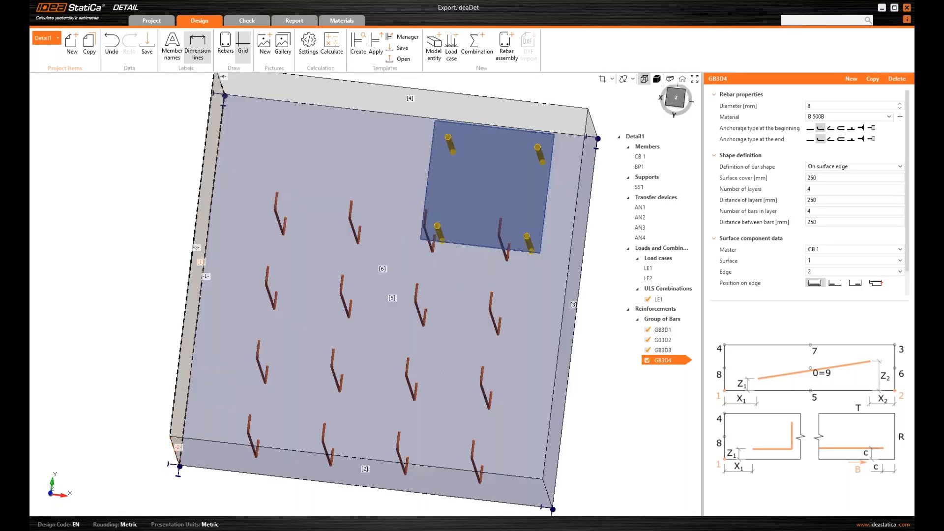
scroll(836, 275, down, 1)
click(837, 283)
click(838, 306)
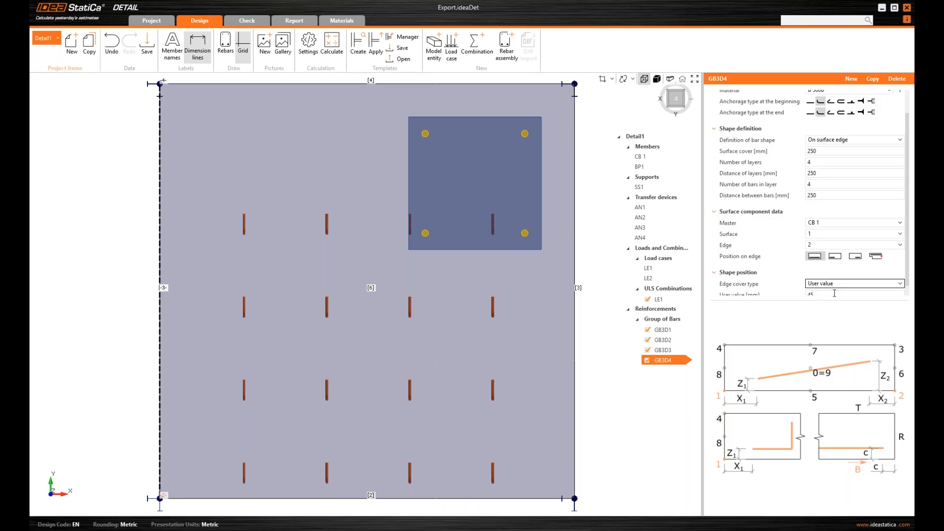
click(903, 245)
click(907, 250)
drag(908, 251, 907, 263)
drag(851, 283, 749, 283)
text(250)
key(Return)
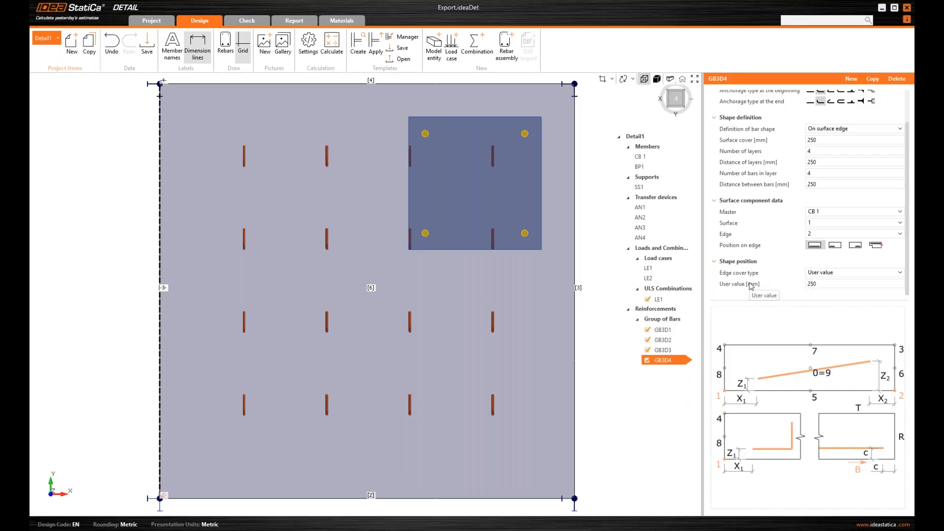
click(672, 98)
drag(670, 95, 683, 109)
scroll(880, 125, up, 2)
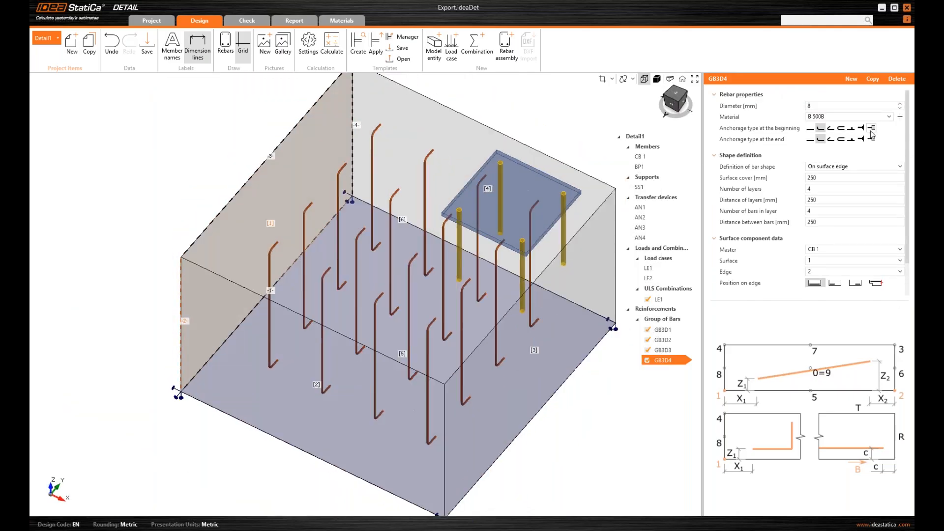
Make both the beginning and end of GB3D4's bars straight with no hooks
click(871, 129)
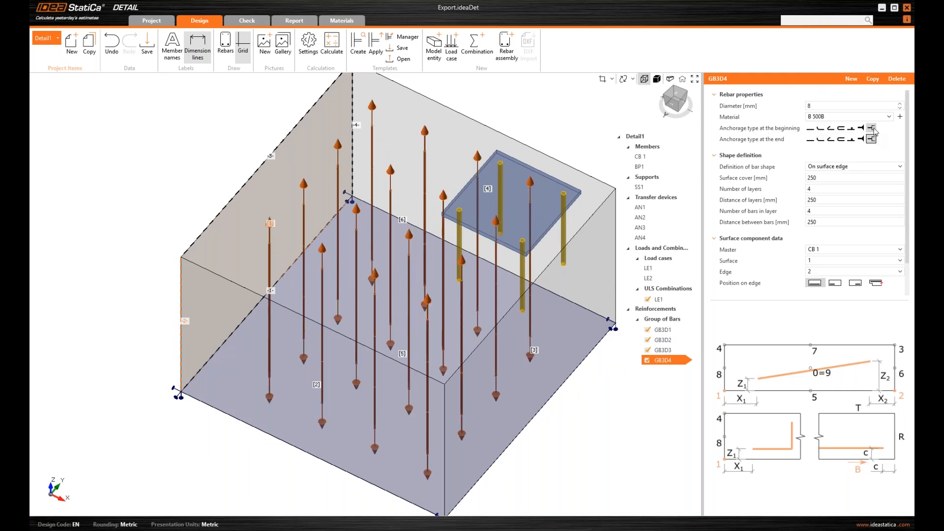
click(861, 139)
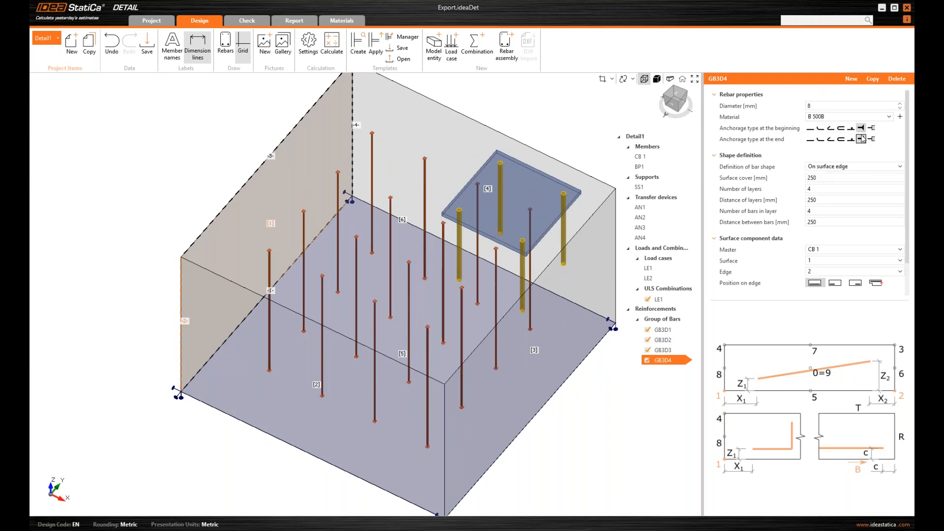
click(680, 109)
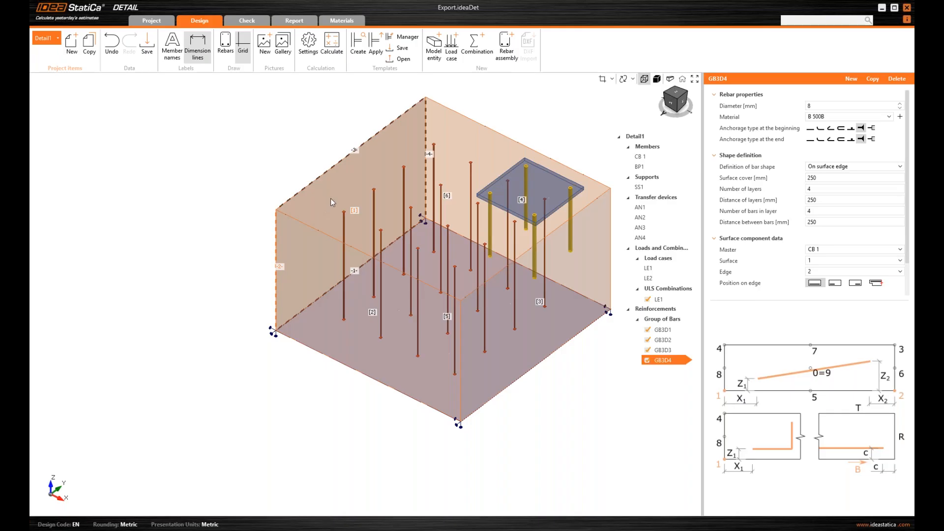
middle_drag(331, 98, 305, 116)
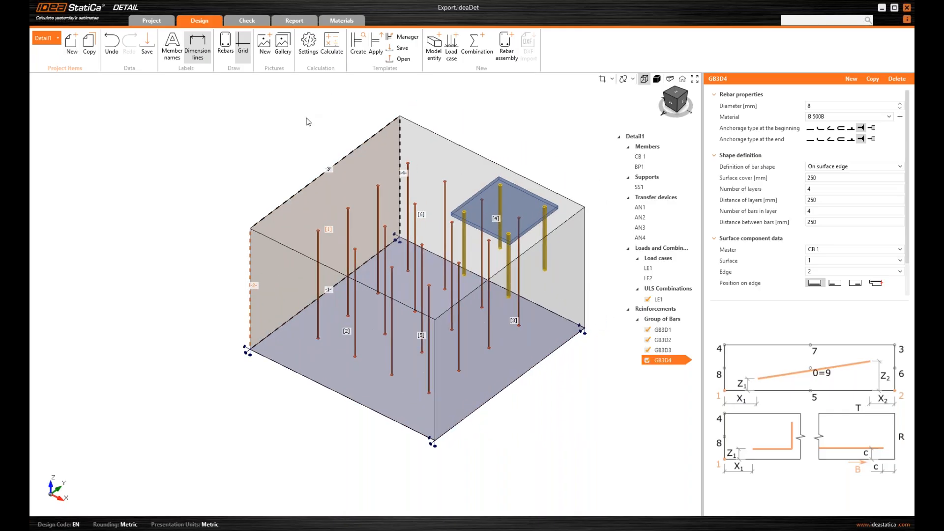
click(313, 51)
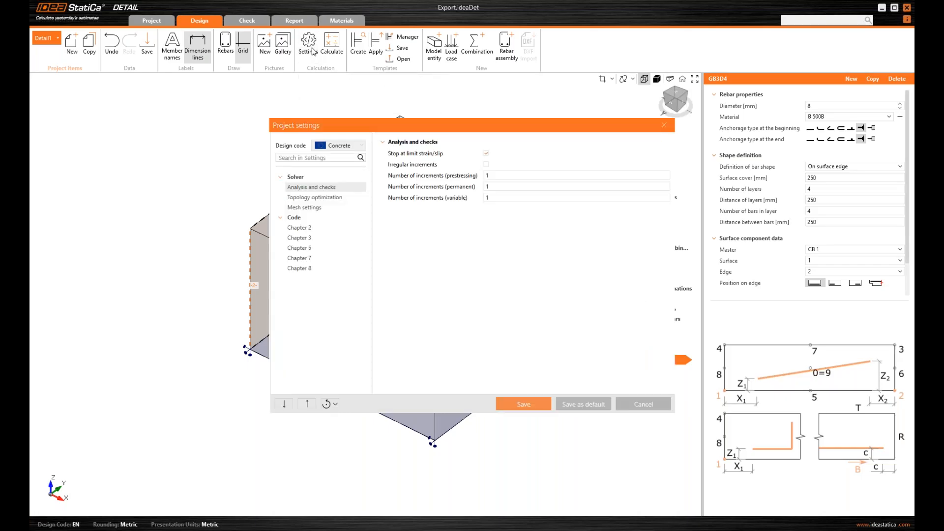
click(305, 208)
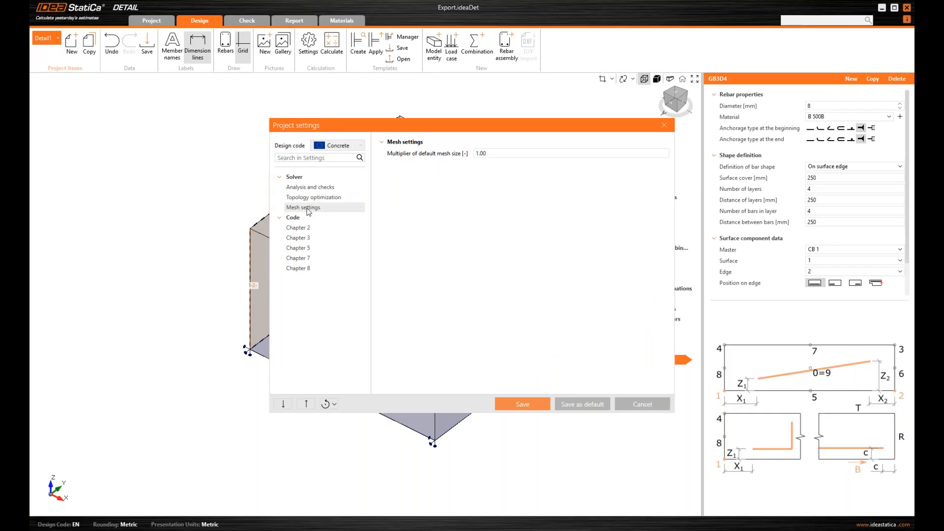
click(491, 153)
text(2)
mouse_move(452, 157)
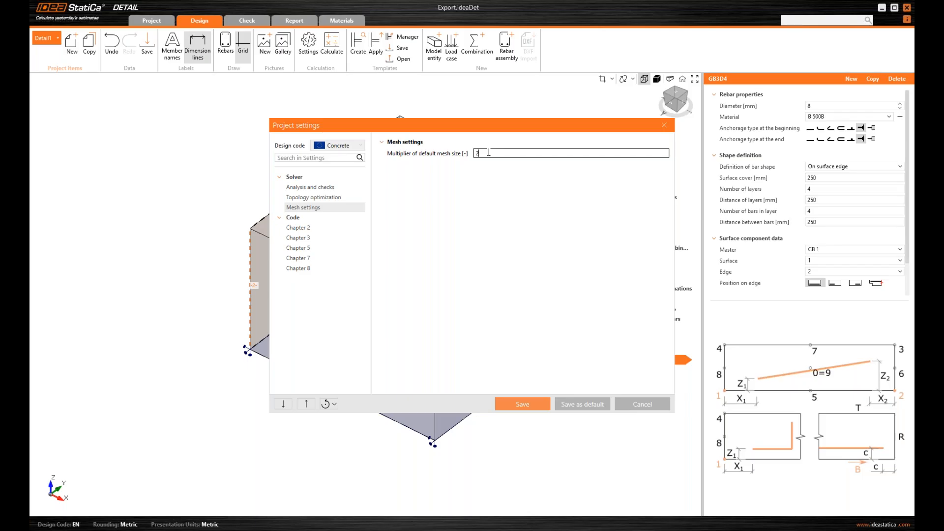
click(664, 127)
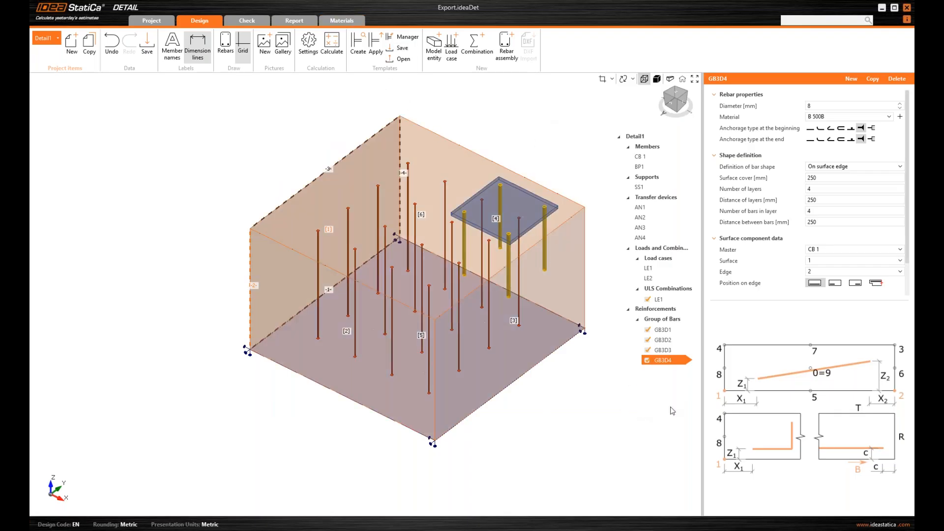
Switch to the Anchoring_DET_with_Results project window and nudge the rebar cage in view
mouse_move(675, 524)
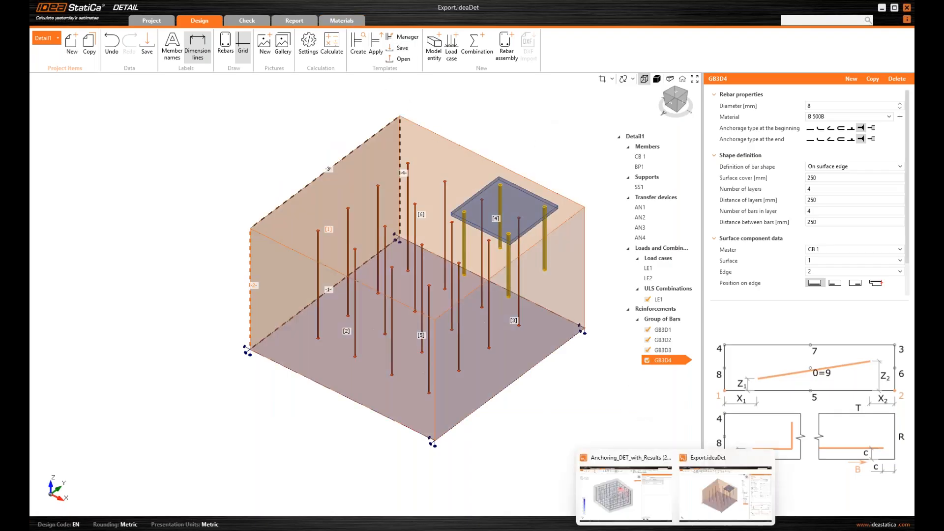
click(618, 501)
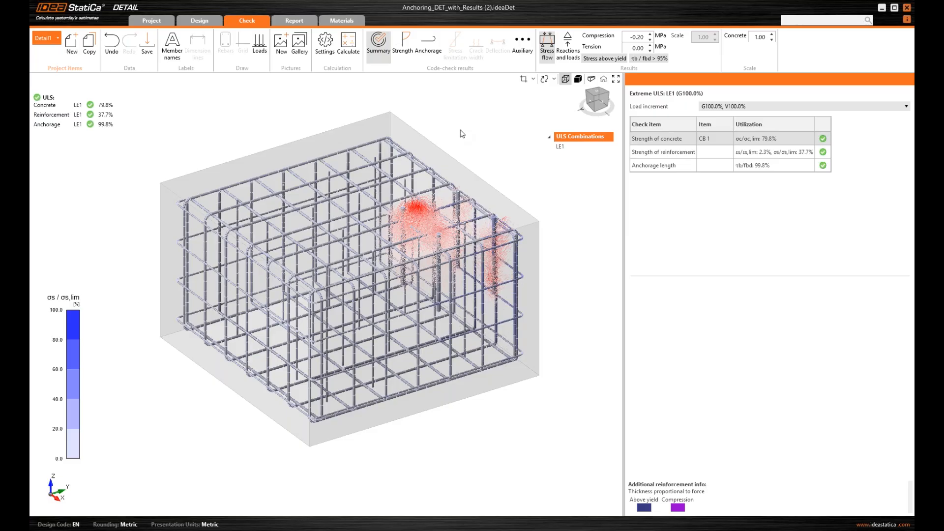
middle_drag(468, 143, 472, 148)
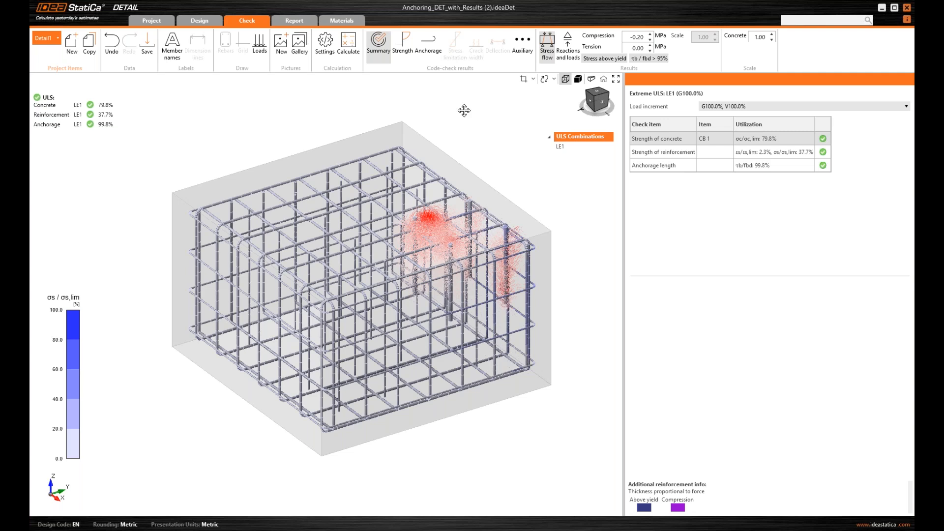
middle_drag(464, 111, 467, 116)
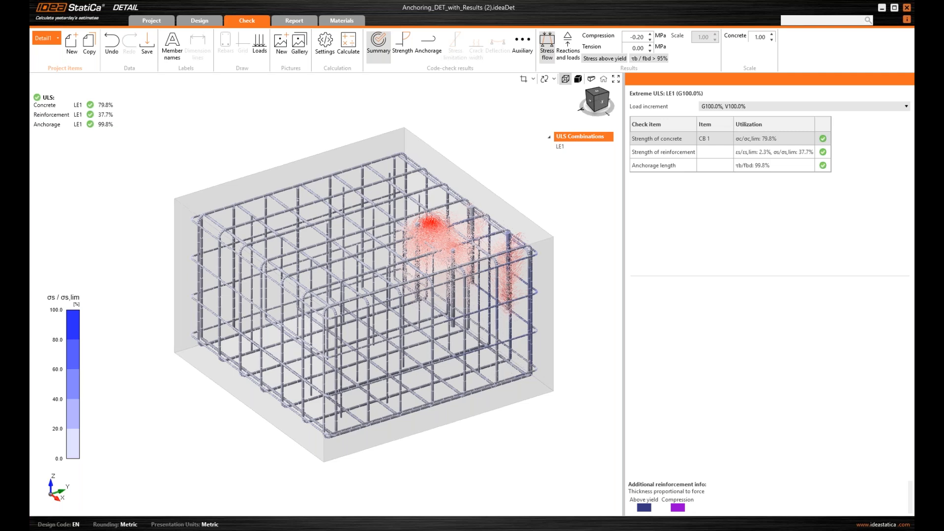
Show concrete strength results as σc,eq, toggle a section cut on and off, then reinforcement results
click(409, 41)
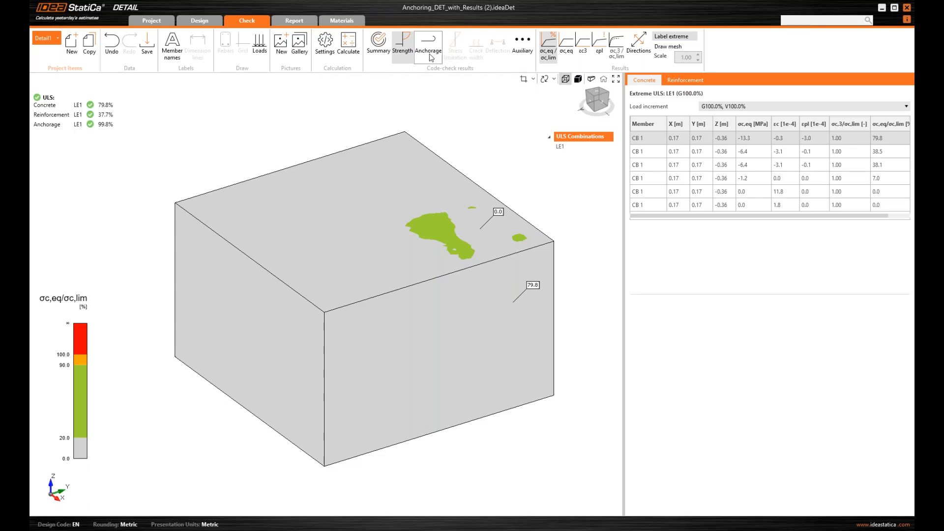
click(568, 50)
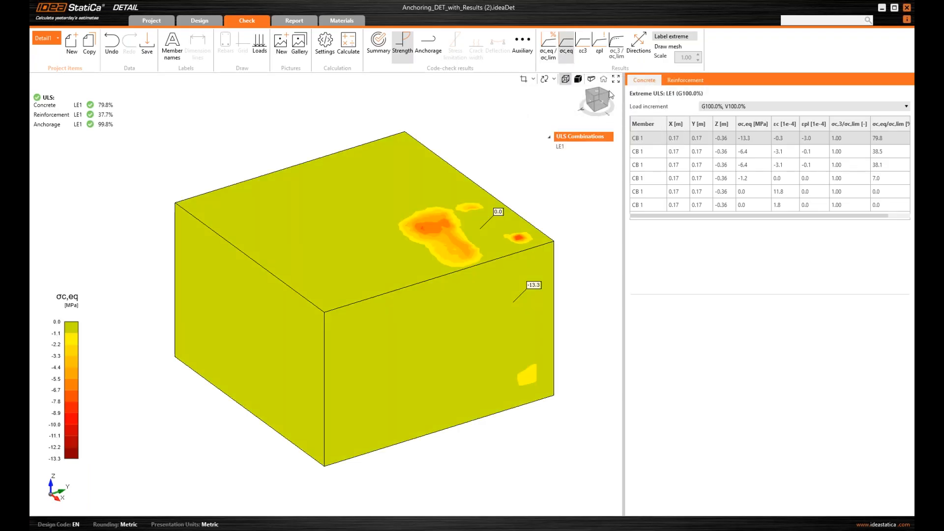
click(601, 102)
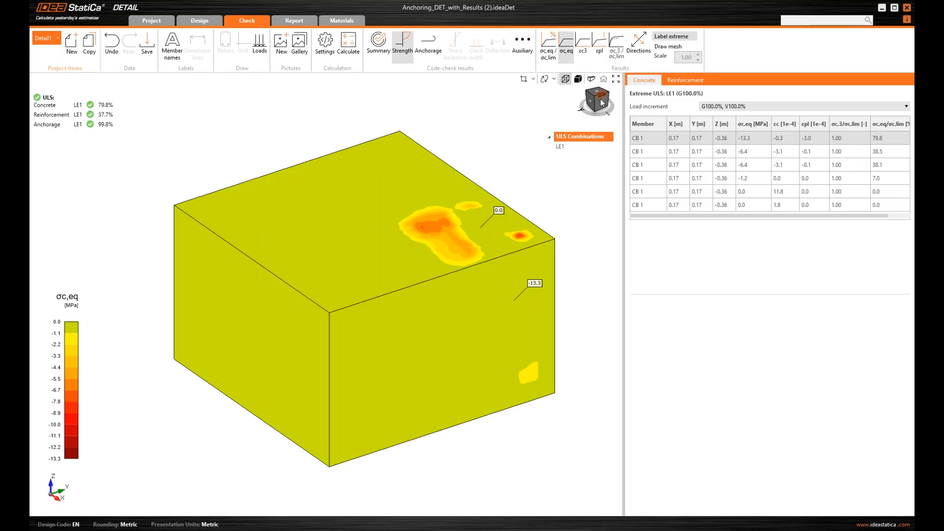
click(524, 80)
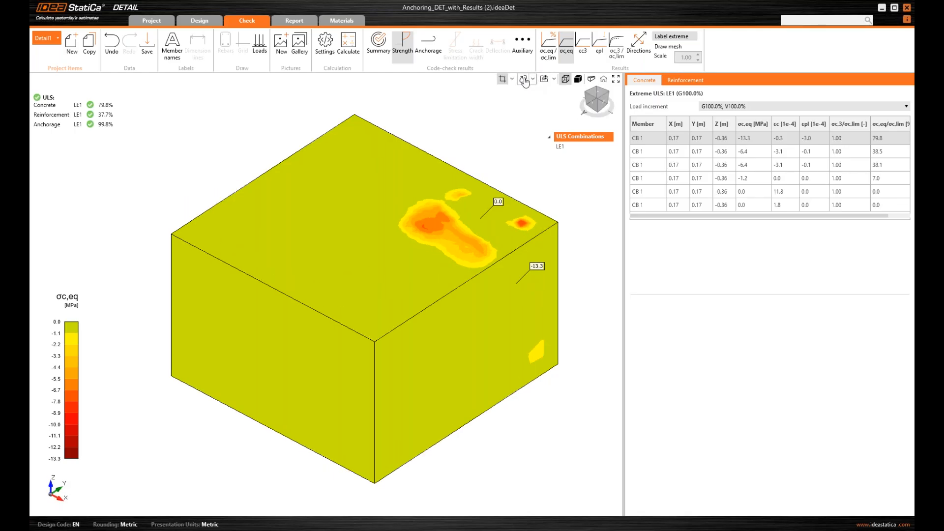
click(524, 80)
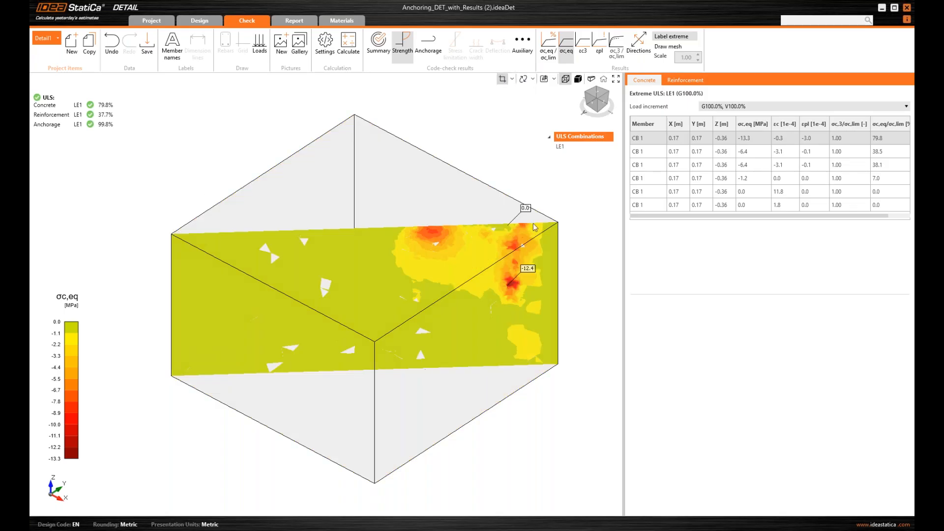
click(502, 80)
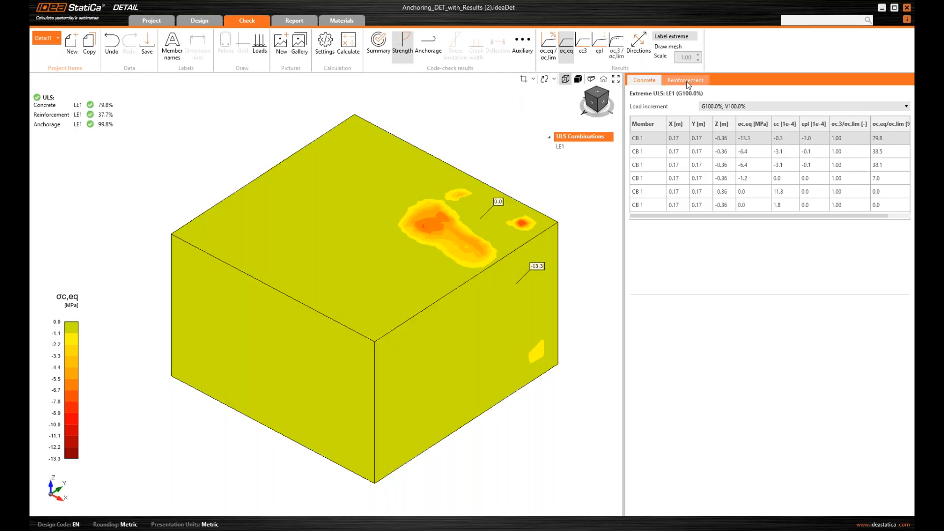
click(686, 81)
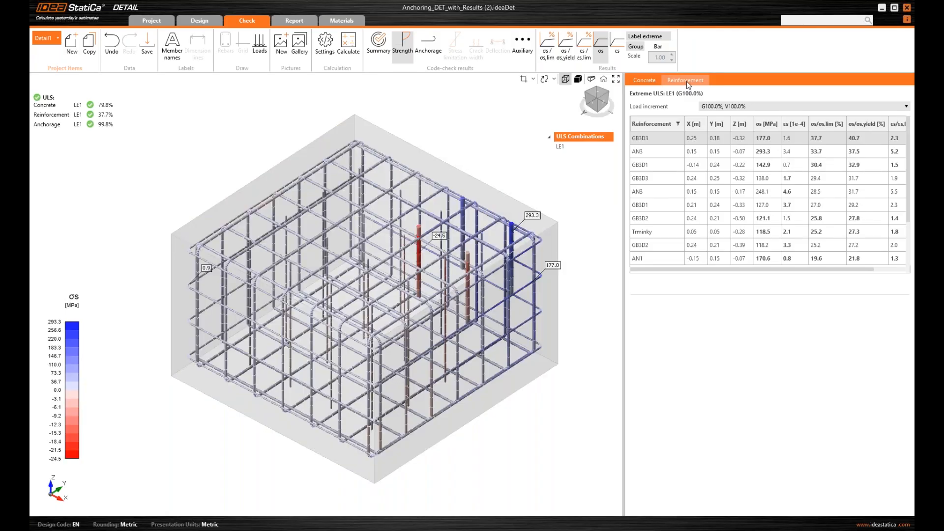
Zoom toward the most stressed bars, show anchorage check results, then the auxiliary concrete results
scroll(529, 176, down, 2)
scroll(529, 176, up, 2)
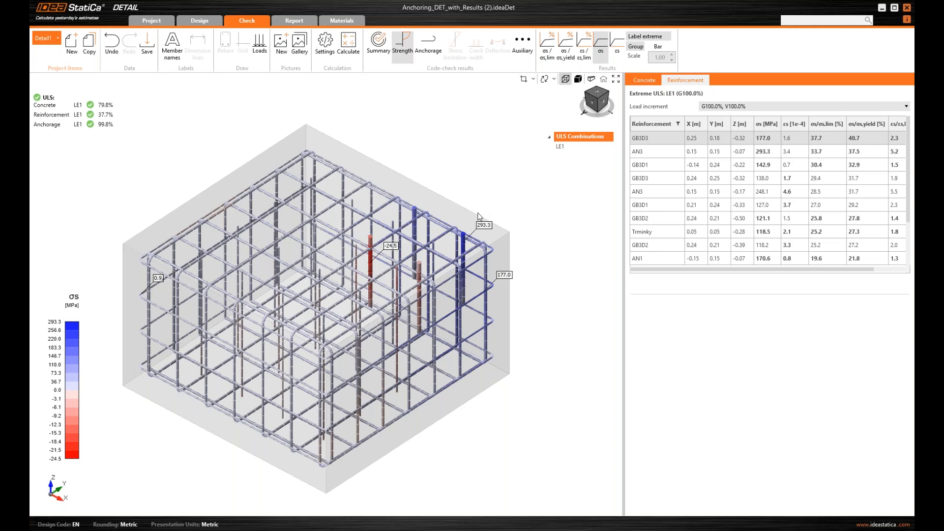
scroll(479, 217, up, 1)
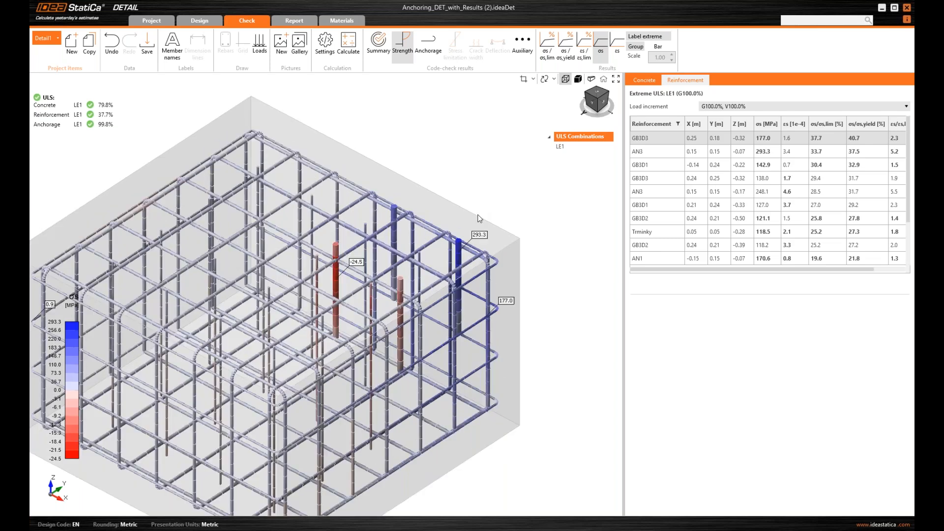
scroll(479, 218, up, 1)
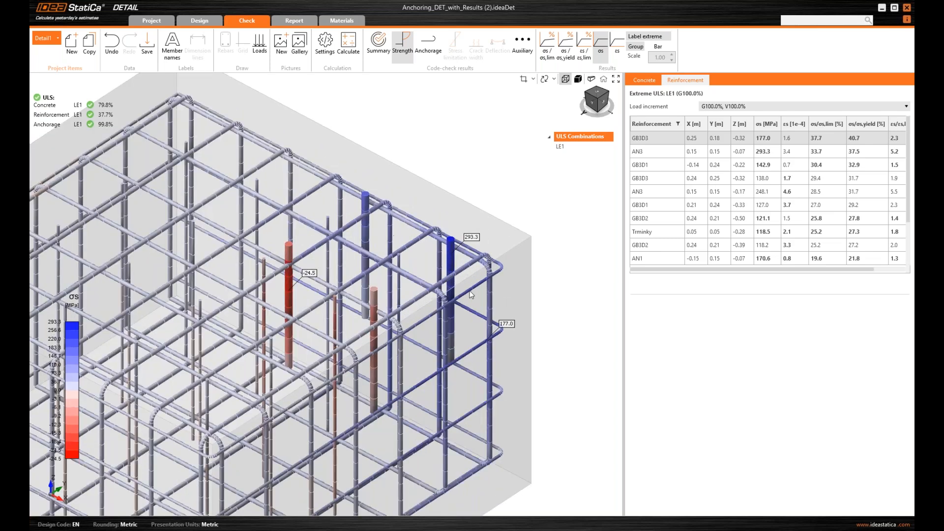
middle_drag(472, 293, 457, 278)
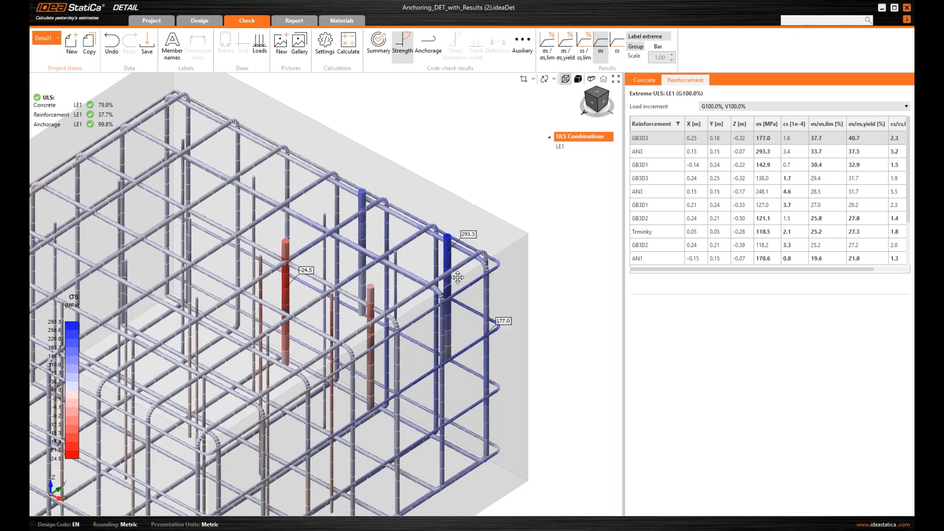
scroll(457, 278, down, 1)
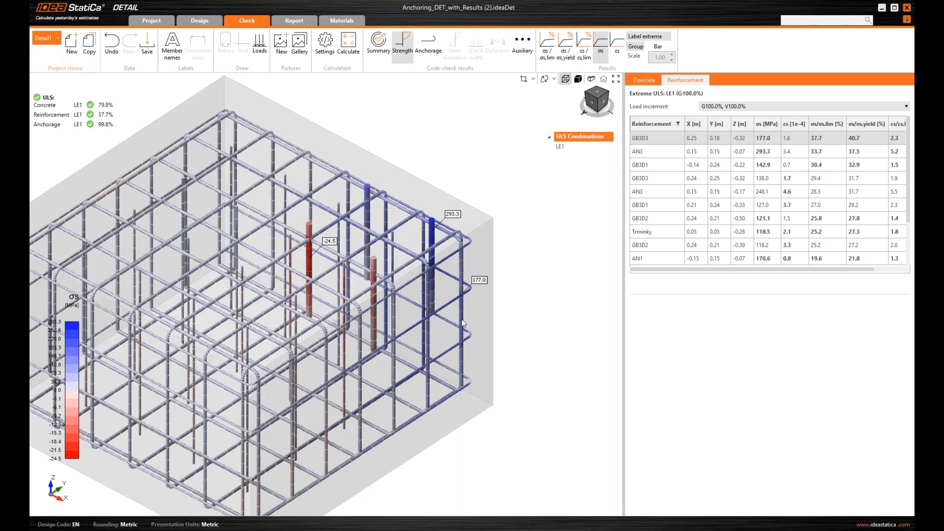
click(428, 47)
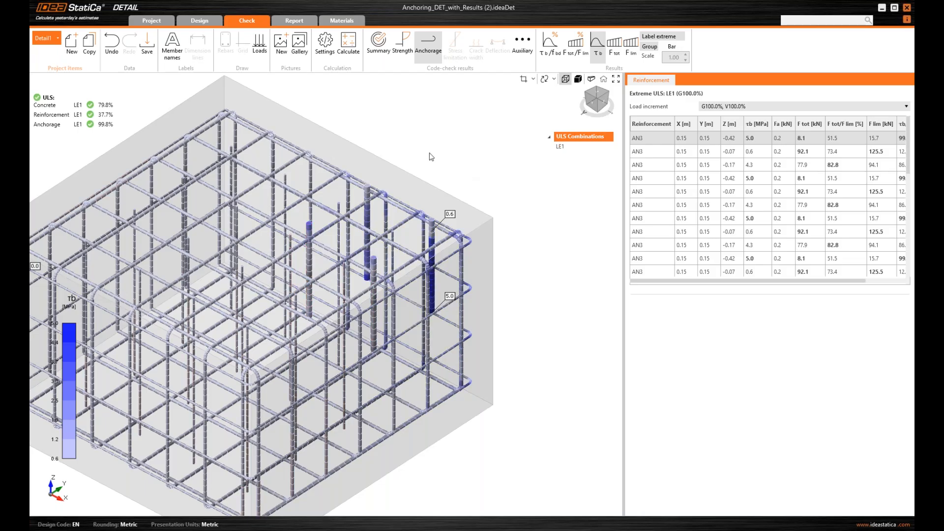
middle_drag(441, 163, 477, 184)
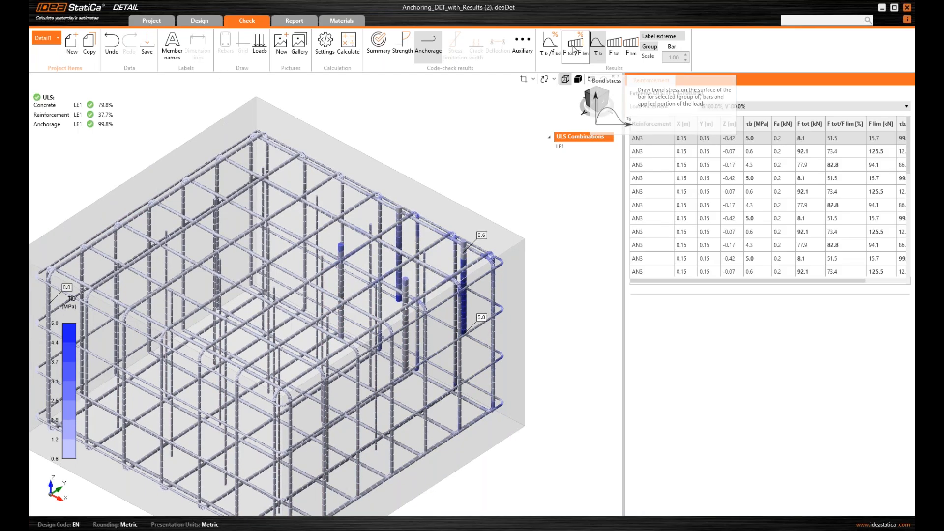
click(524, 47)
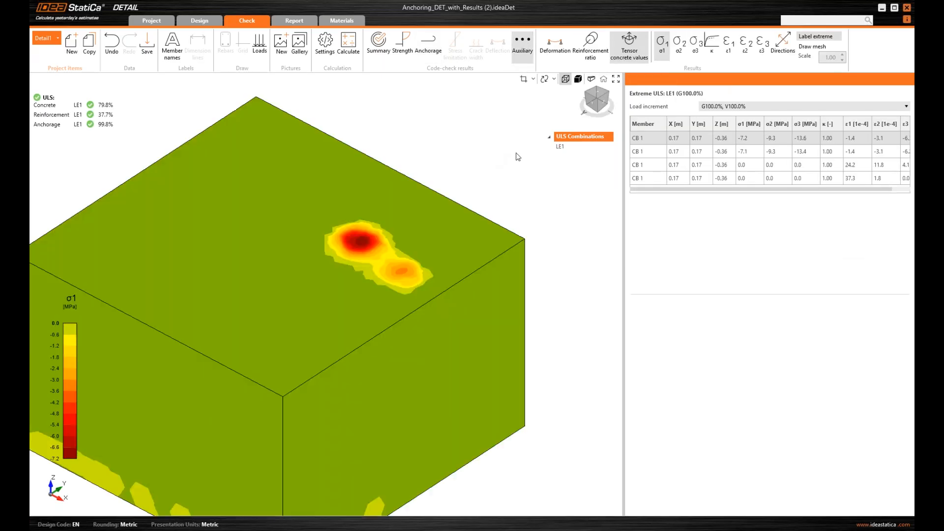
Show the Uz displacement contour, then tensor concrete values with principal stress directions as vectors
click(555, 49)
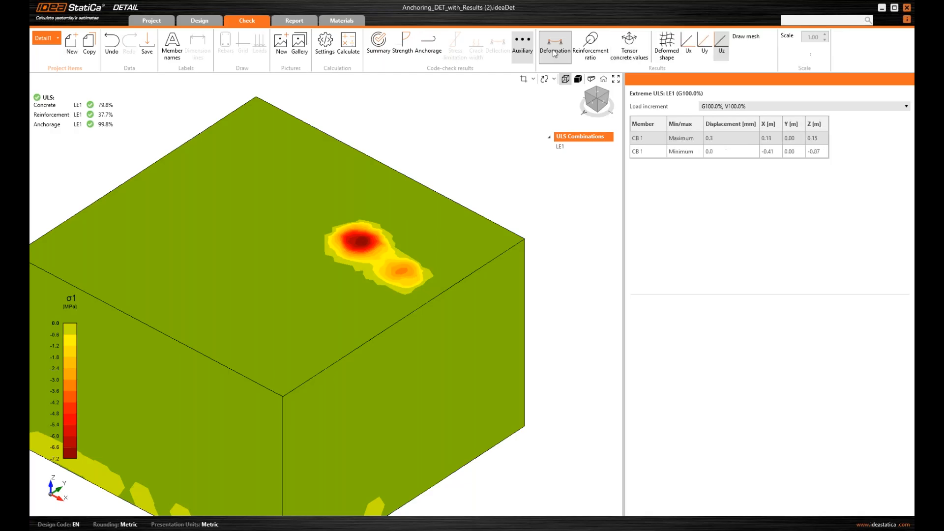
scroll(513, 177, down, 2)
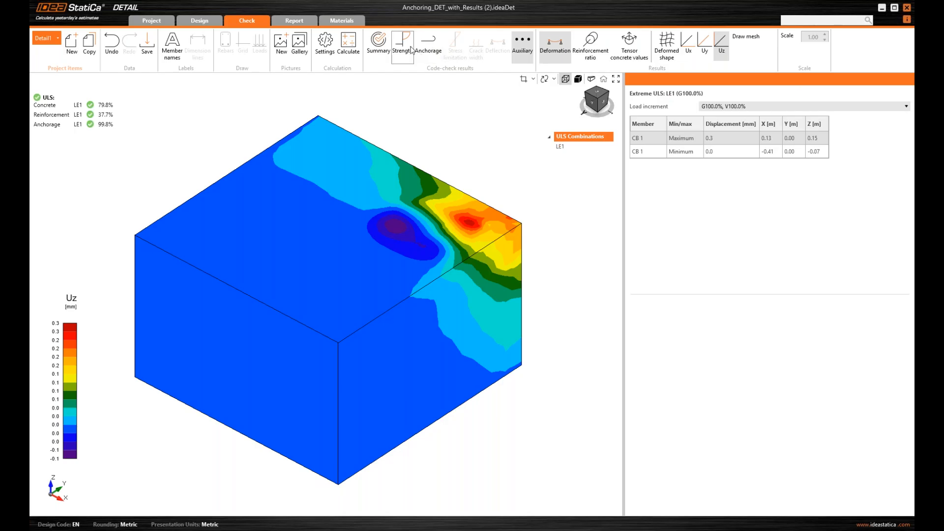
click(630, 52)
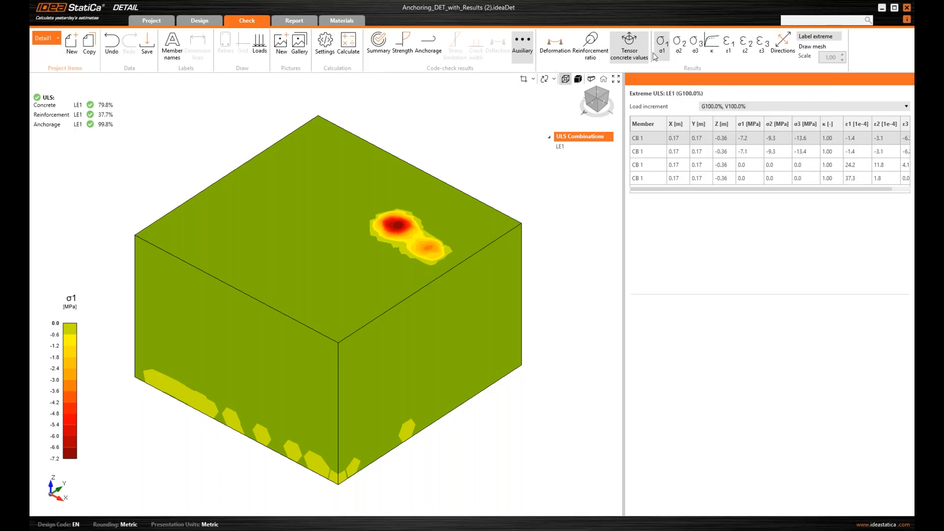
click(781, 45)
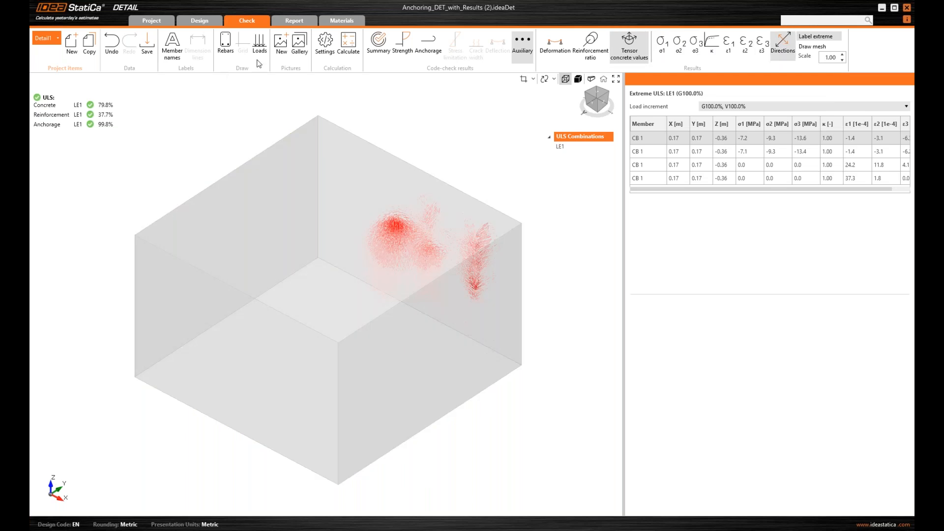
Draw the rebars alongside the stress-direction vectors and zoom in on the cage
click(225, 44)
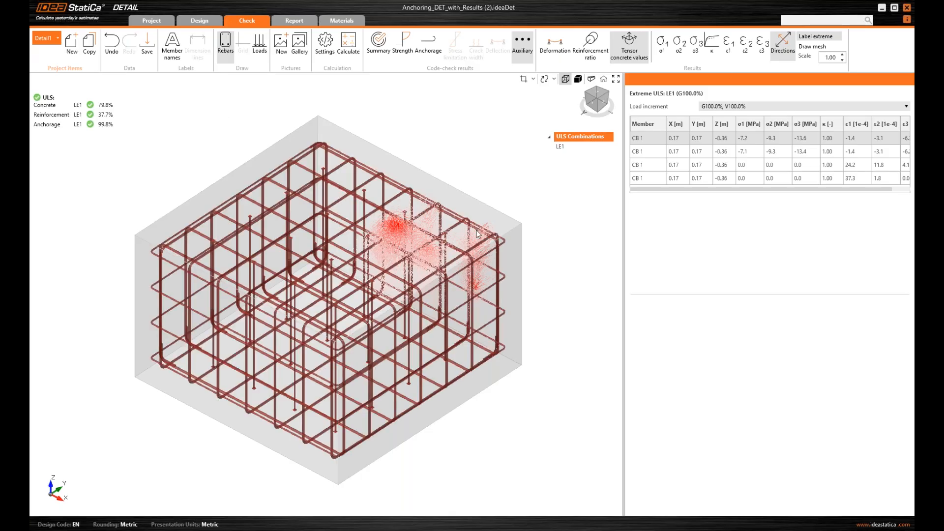
scroll(476, 234, up, 2)
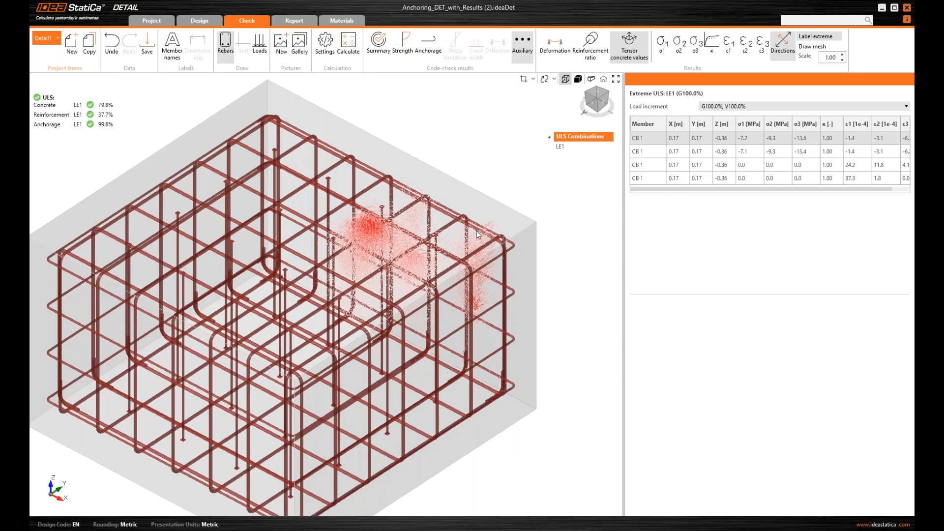
scroll(416, 232, up, 3)
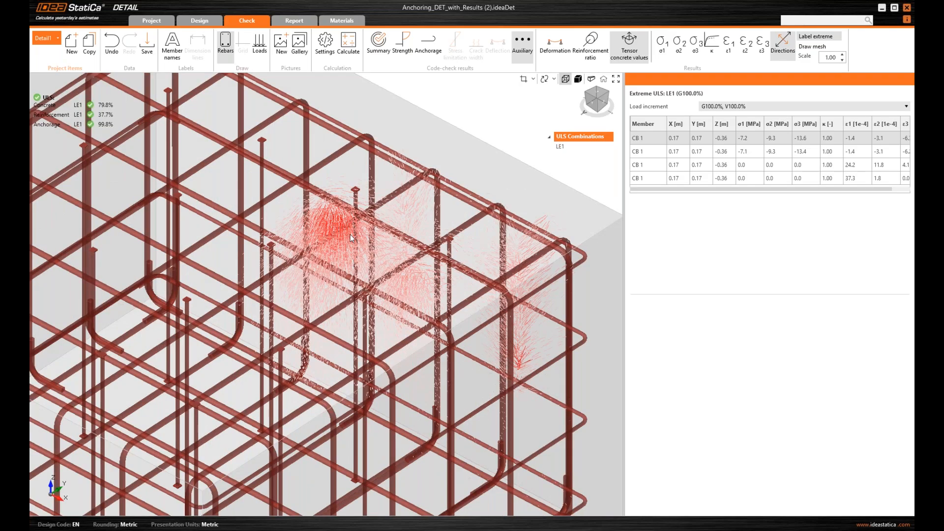
scroll(351, 238, down, 2)
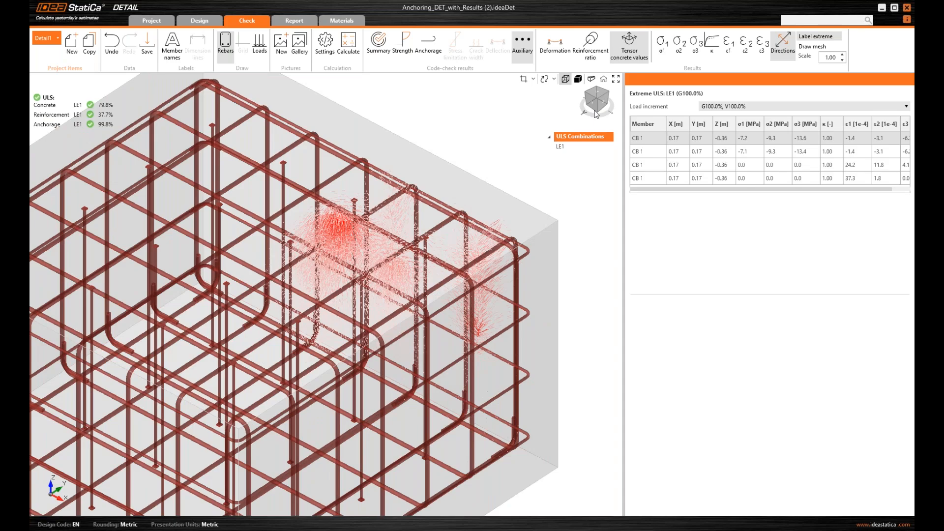
Inspect the cage and vectors from front and isometric views, ending with the whole model centred
click(597, 113)
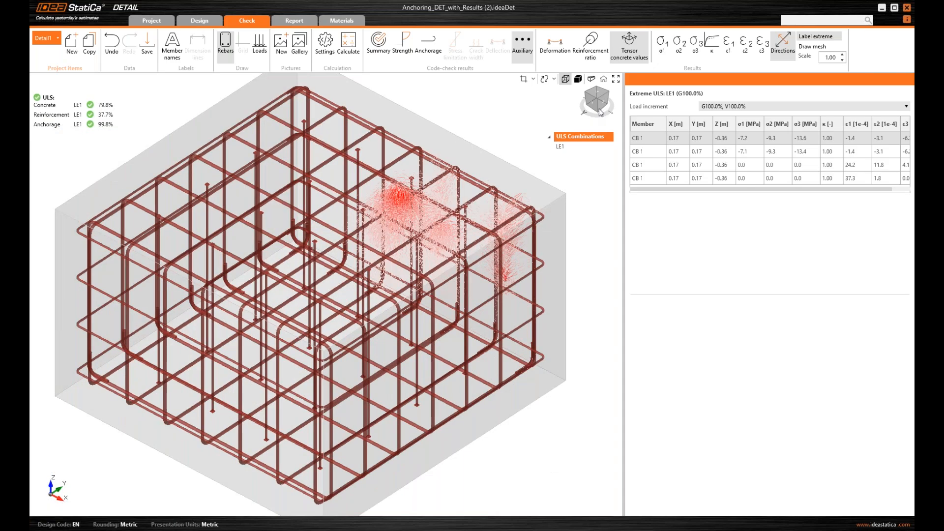
drag(600, 112, 598, 102)
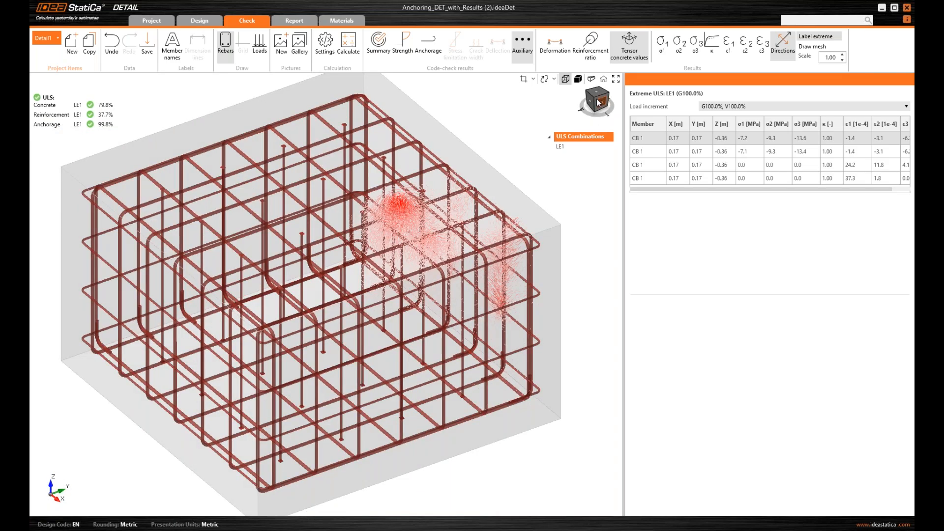
click(597, 99)
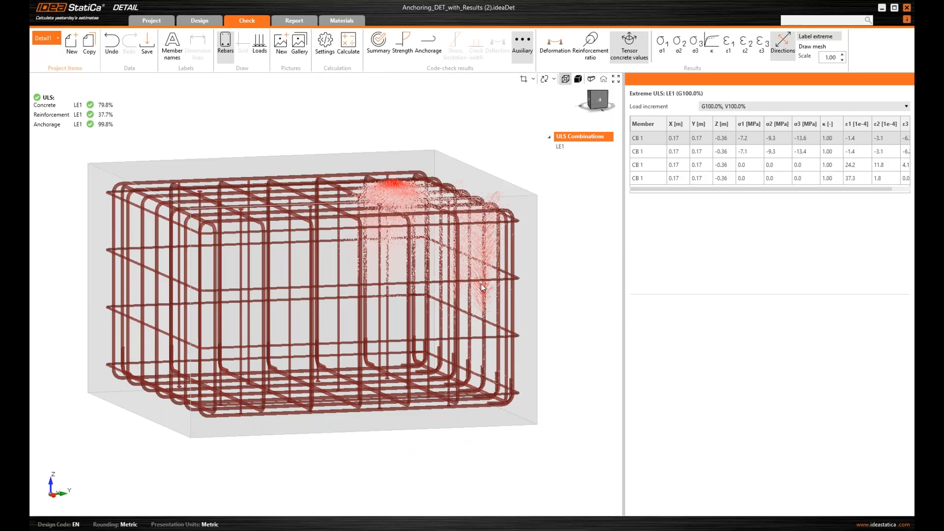
scroll(482, 288, up, 2)
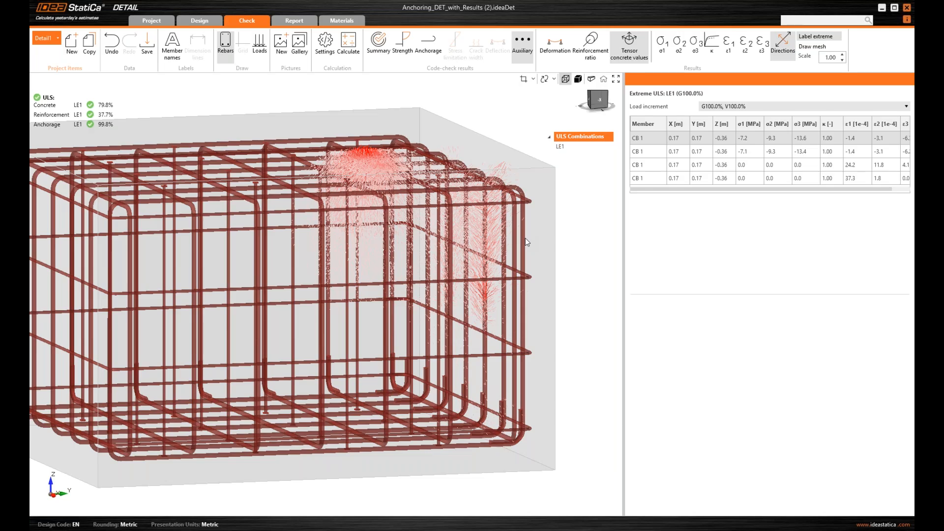
click(599, 100)
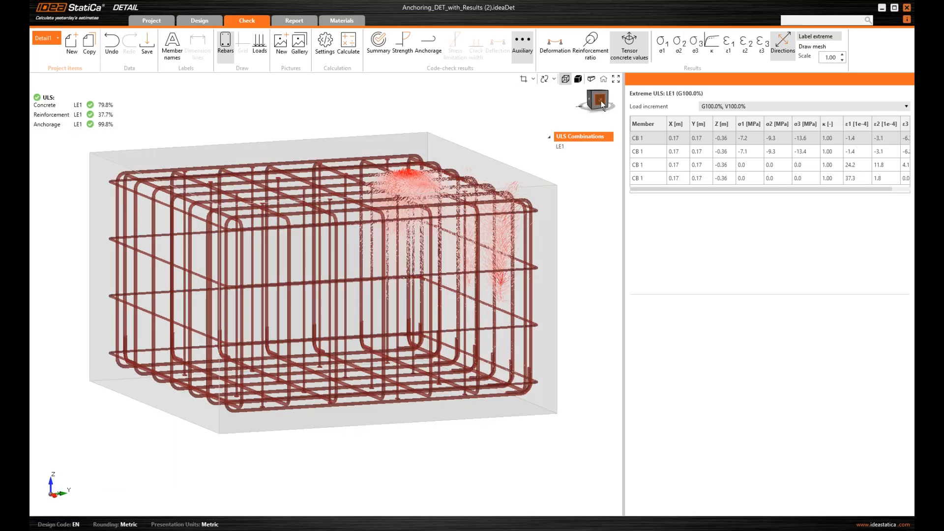
drag(602, 104, 606, 109)
scroll(489, 115, down, 2)
middle_drag(490, 115, 480, 166)
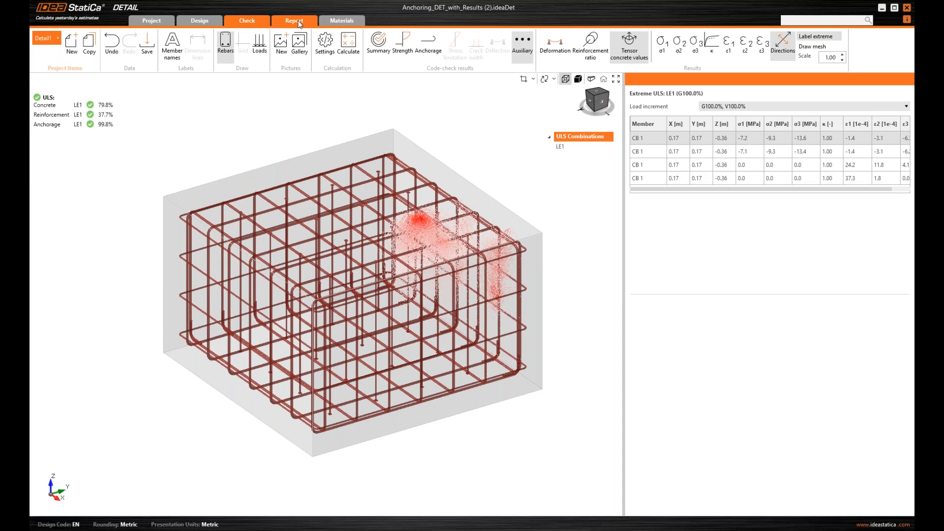
Generate the calculation report and view it in Foxit Reader at the Materials section
click(295, 21)
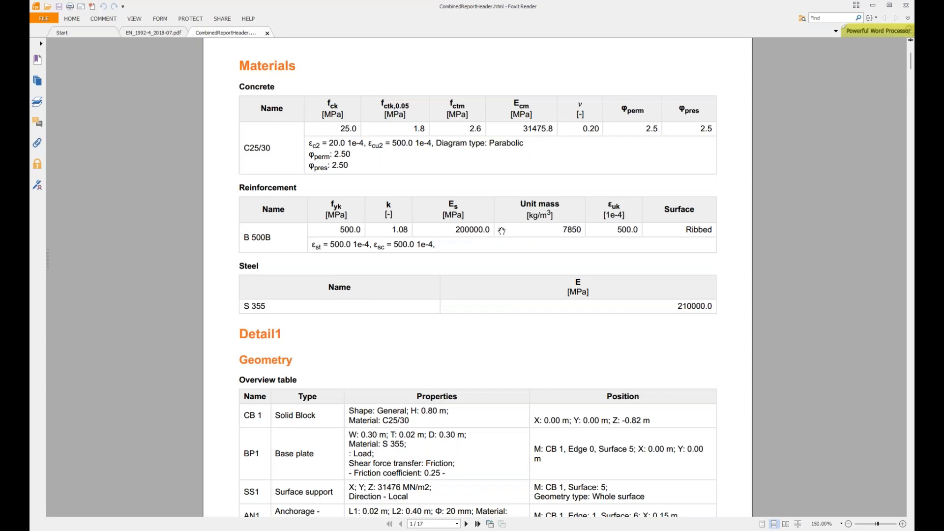
scroll(502, 230, up, 3)
Scroll through the report down to page 15 of 17 with the total and limit bar-force plots
scroll(504, 224, down, 12)
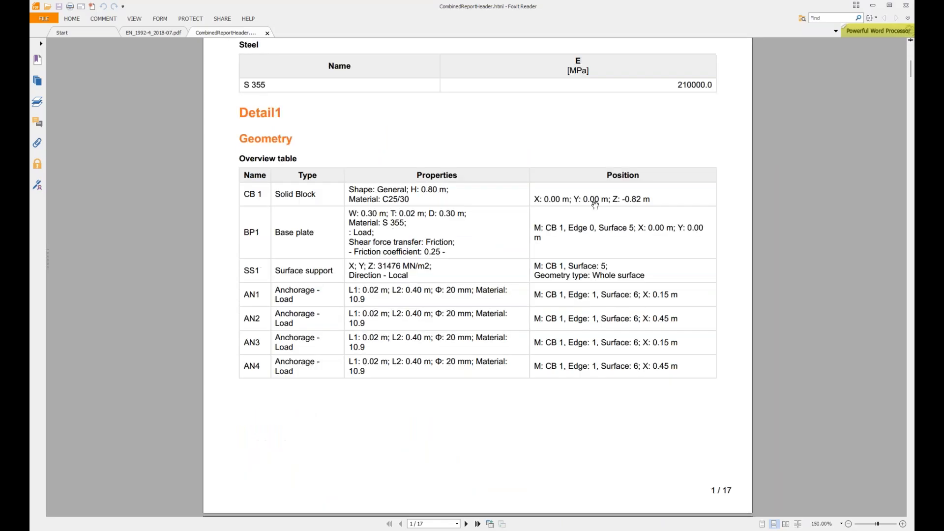
scroll(573, 296, down, 15)
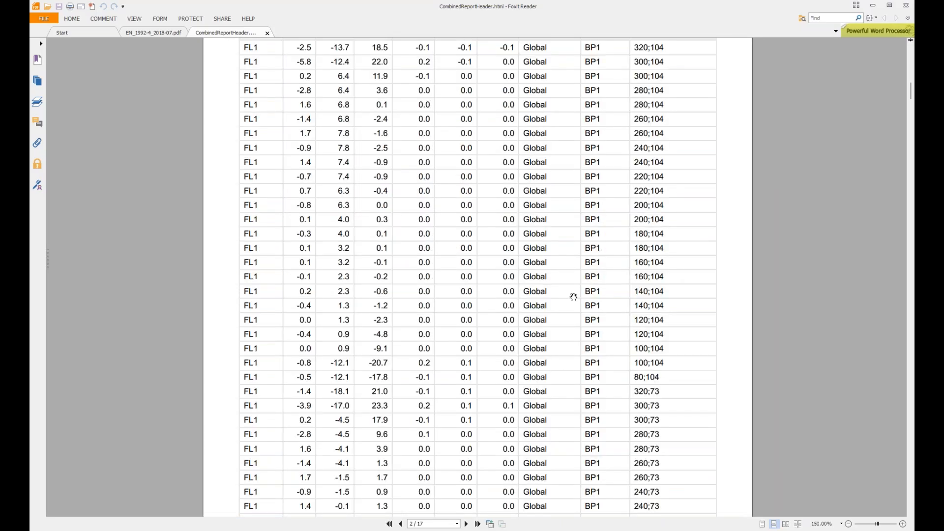
scroll(600, 295, down, 18)
ctrl+scroll(520, 239, down, 3)
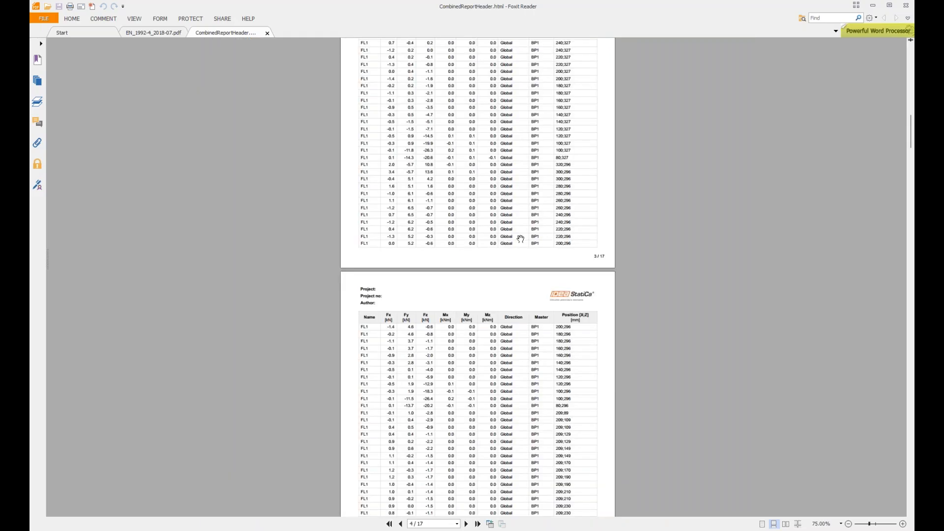
scroll(520, 239, down, 20)
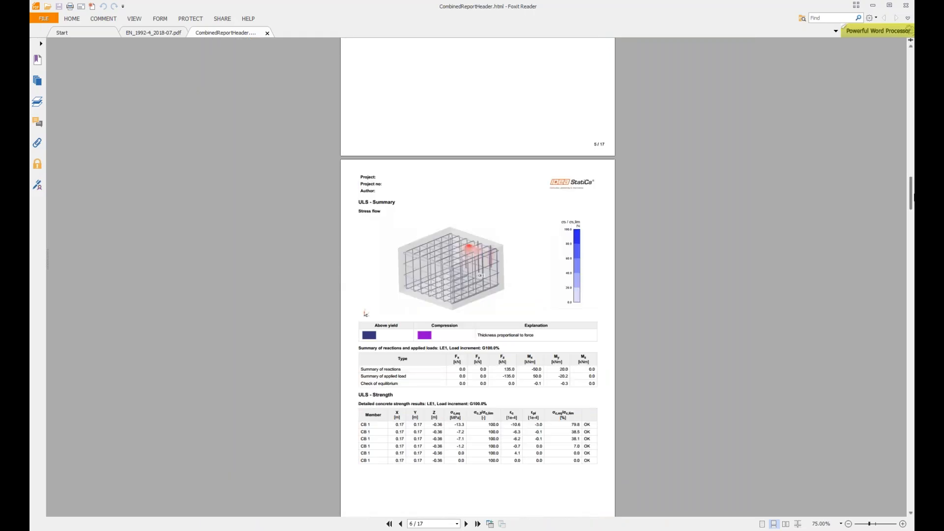
drag(912, 195, 909, 437)
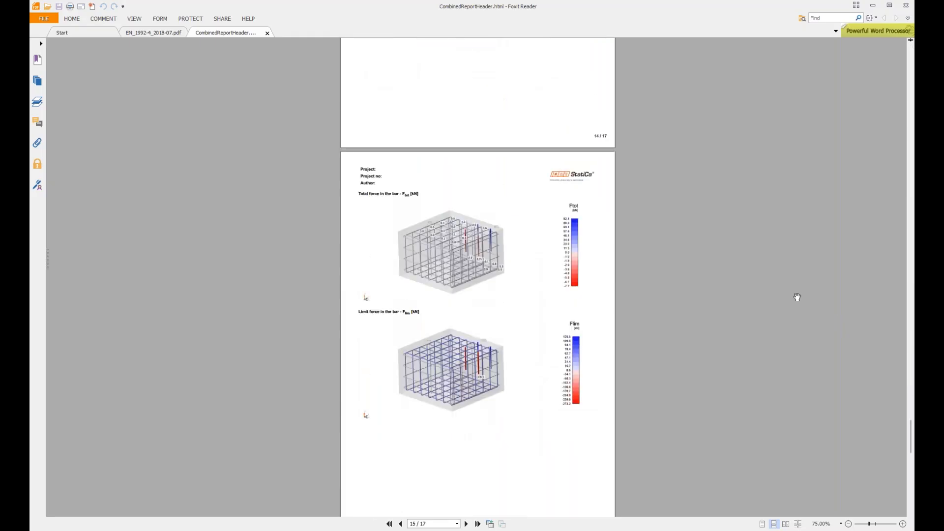